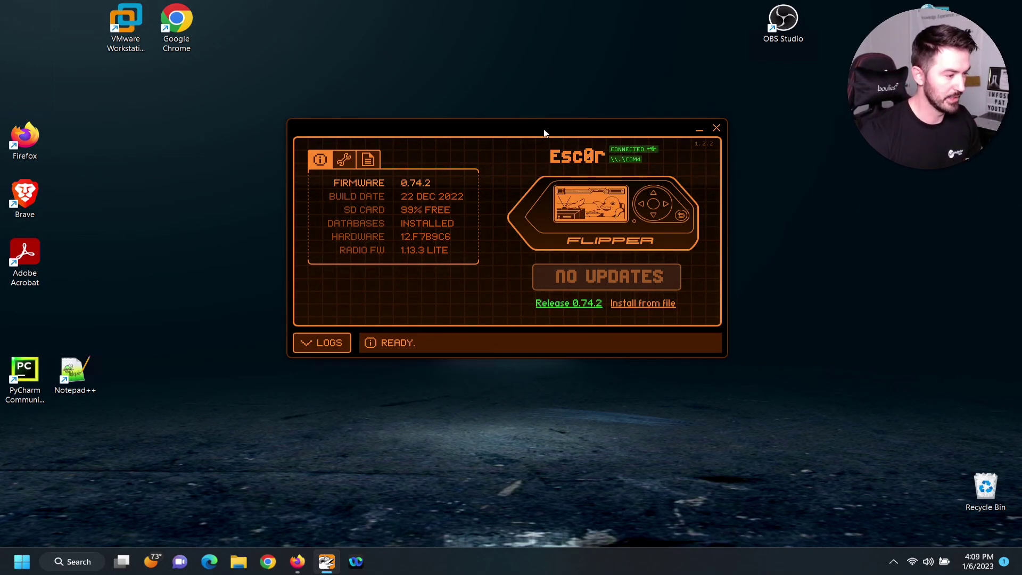
# - With qFlipper showing firmware 0.74.2 and no updates, bring up the DarkFlippers GitHub page
pyautogui.moveTo(543, 130); pyautogui.dragTo(583, 121)
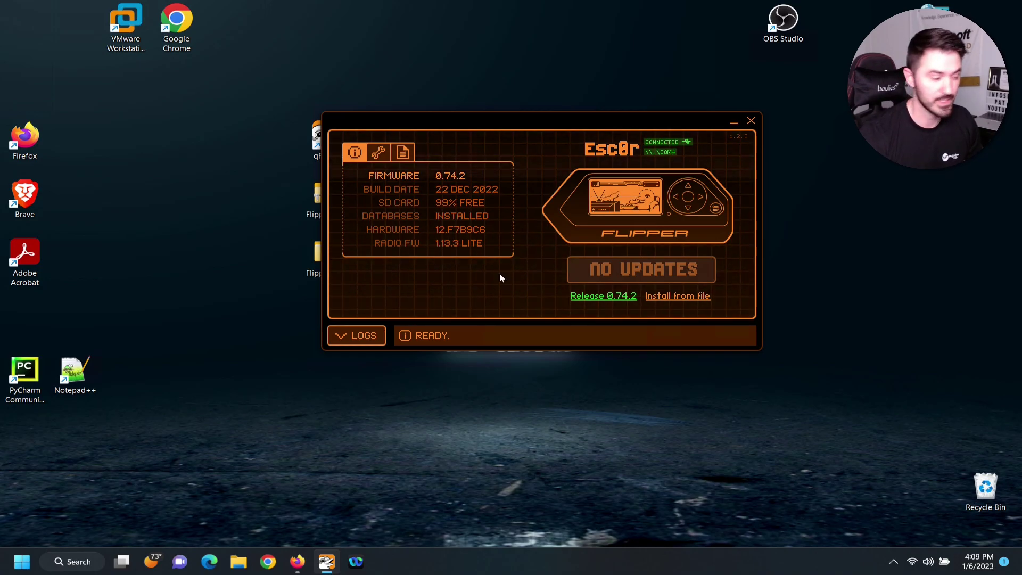
pyautogui.click(297, 563)
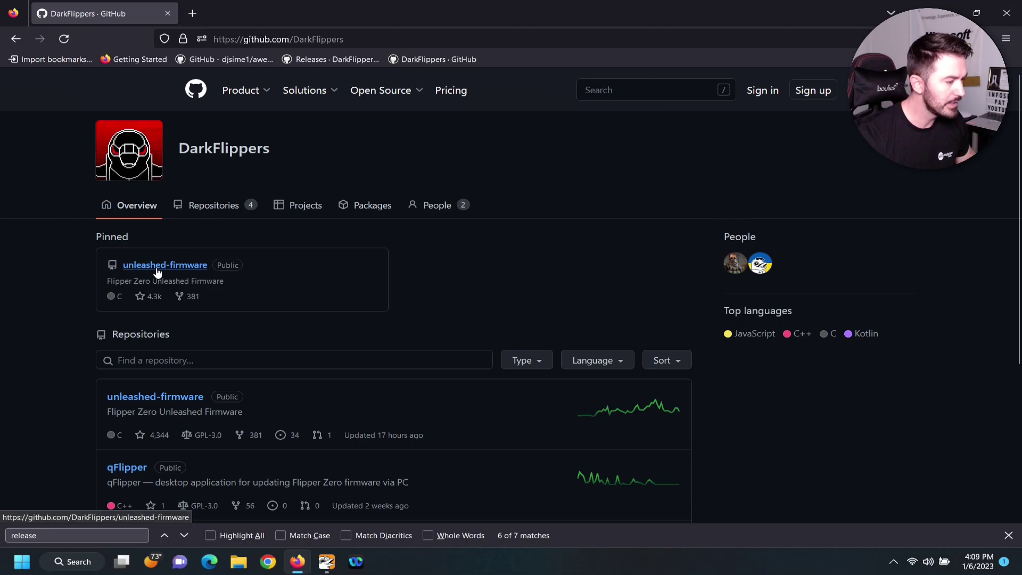
# - Zoom GitHub to 130%, open the unleashed-firmware repository and read through its ReadMe
pyautogui.hotkey('ctrl', '+')
pyautogui.hotkey('ctrl', '+')
pyautogui.hotkey('ctrl', '+')
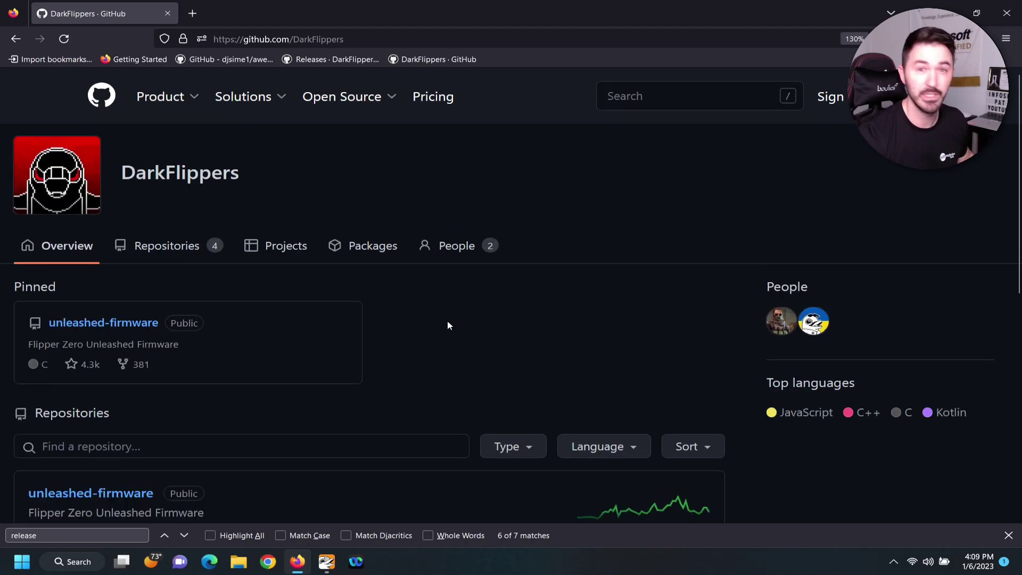
pyautogui.click(101, 330)
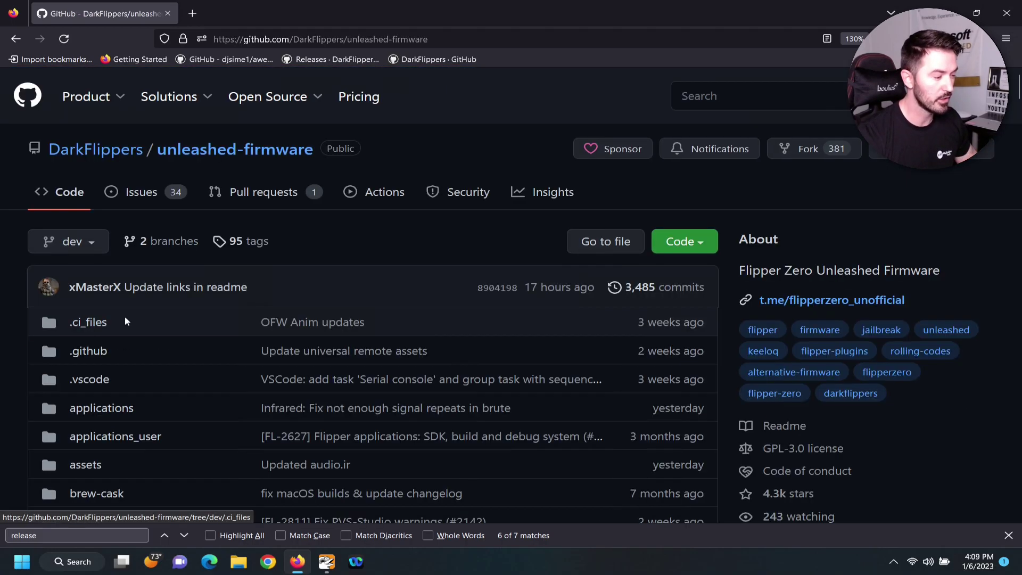
pyautogui.scroll(-1, 238, 332)
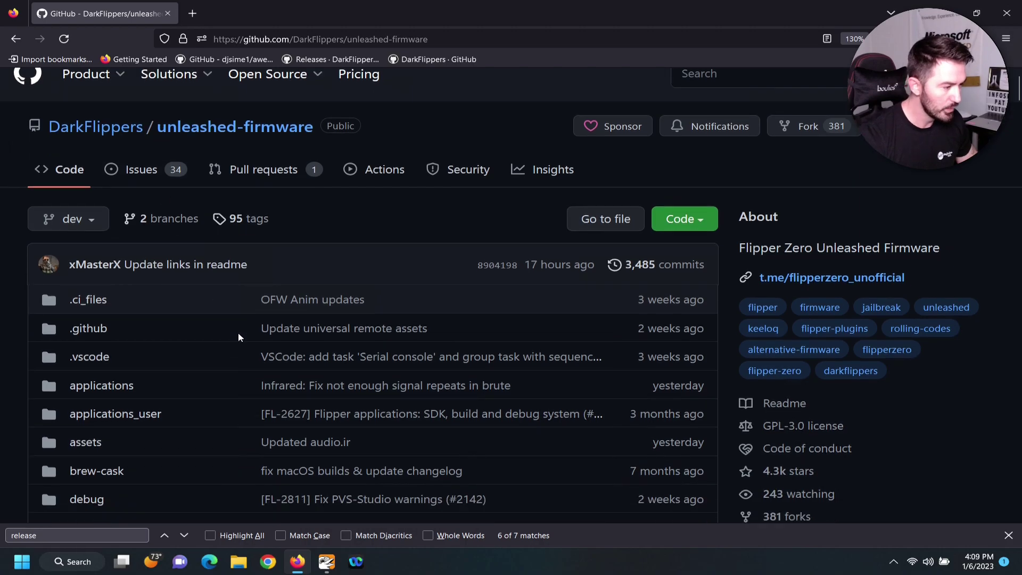
pyautogui.scroll(-4, 238, 332)
pyautogui.scroll(3, 235, 302)
pyautogui.scroll(-6, 235, 301)
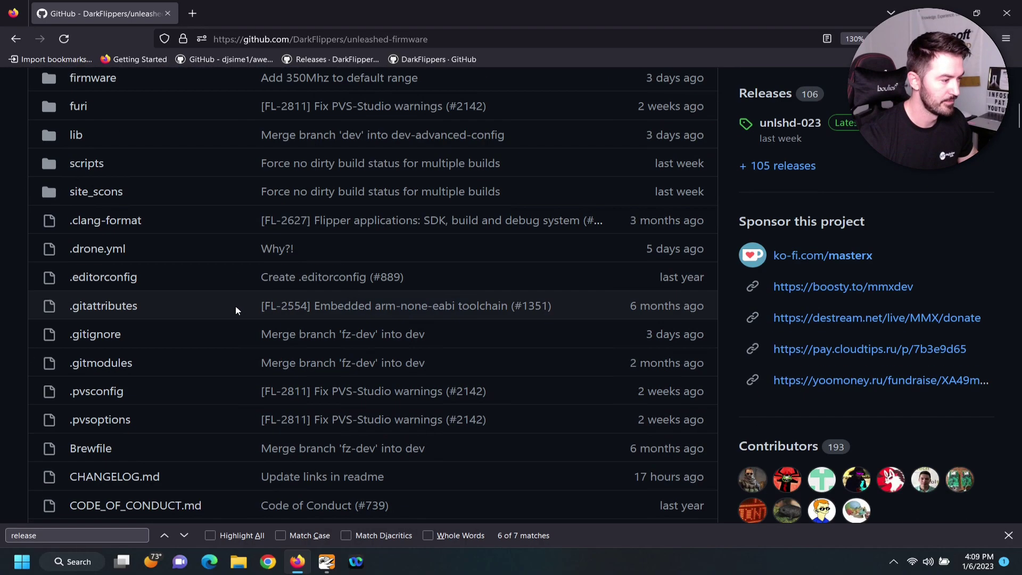
pyautogui.scroll(-15, 235, 305)
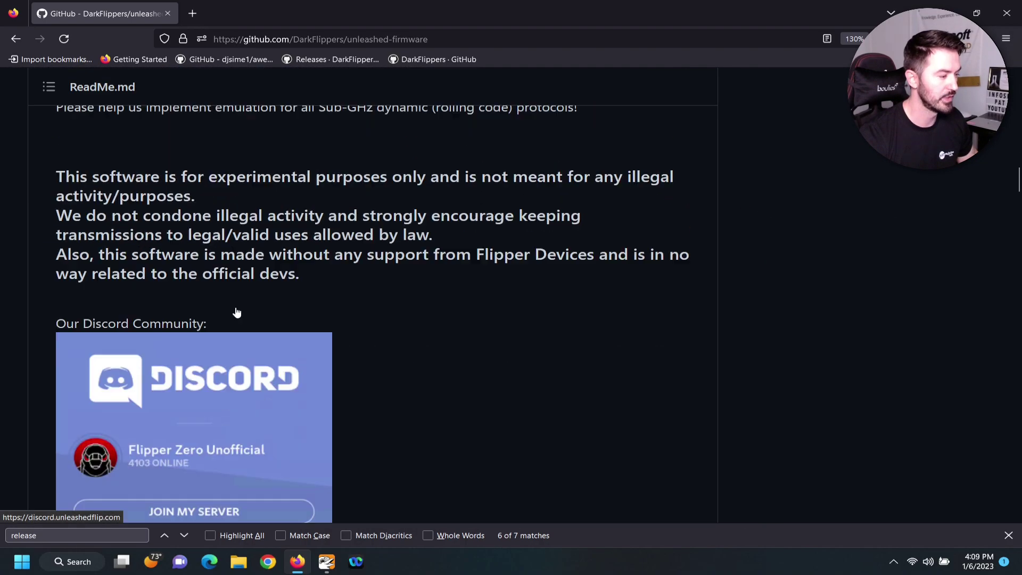
pyautogui.scroll(5, 237, 313)
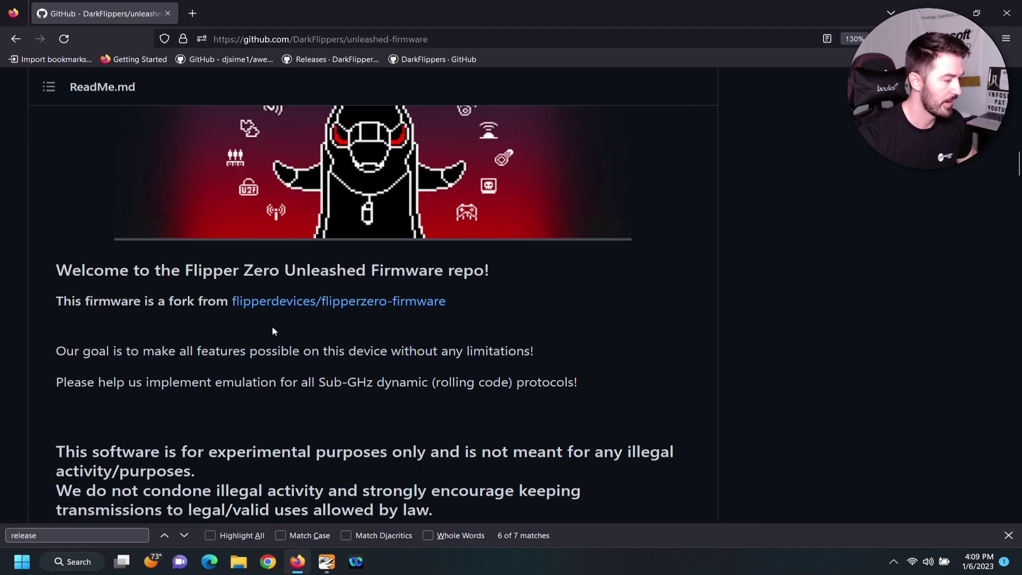
pyautogui.scroll(-10, 117, 346)
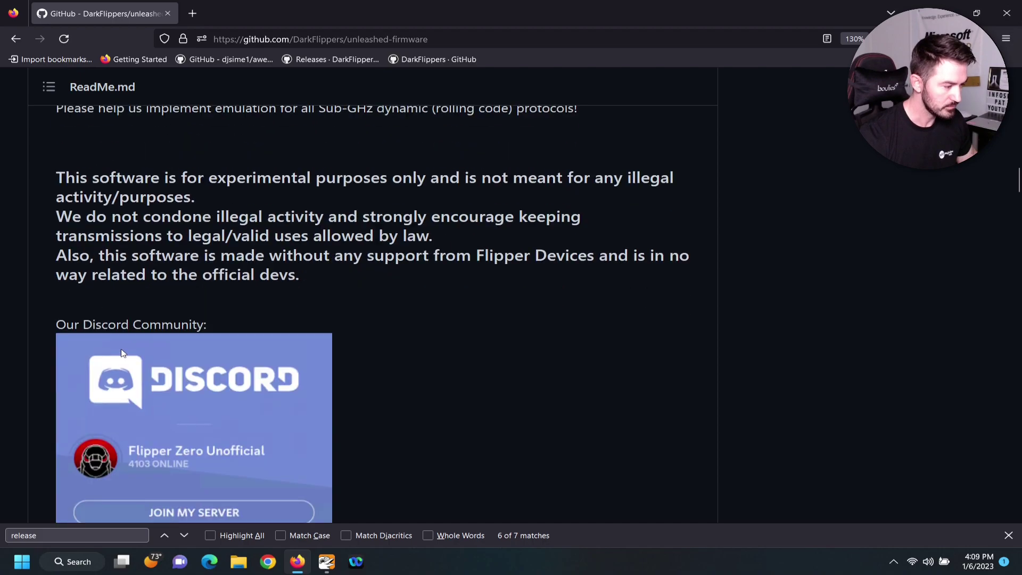
pyautogui.scroll(-2, 121, 354)
pyautogui.scroll(6, 222, 383)
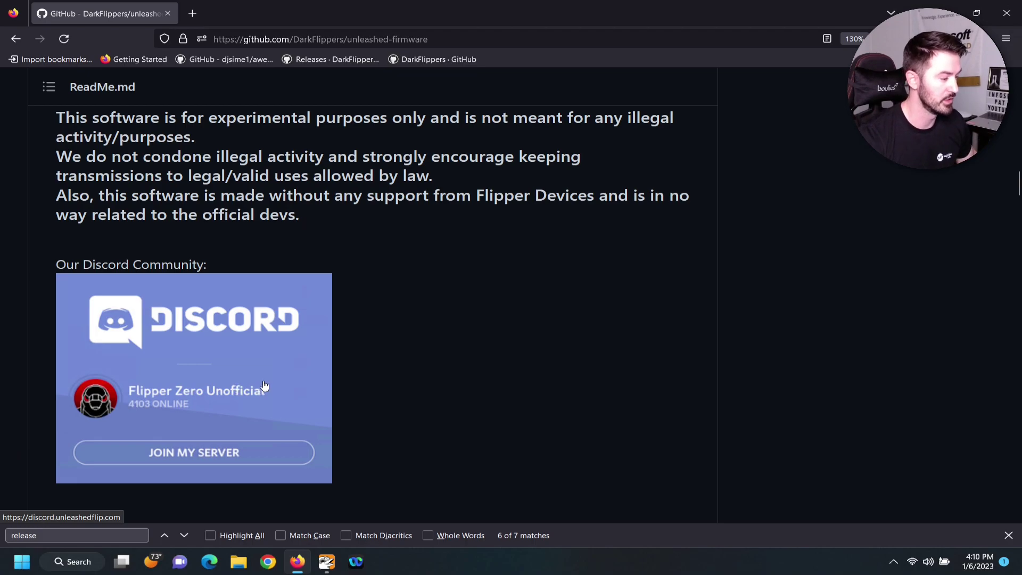
# - Scroll back through the repository and open the latest release, unlshd-023
pyautogui.scroll(-5, 265, 385)
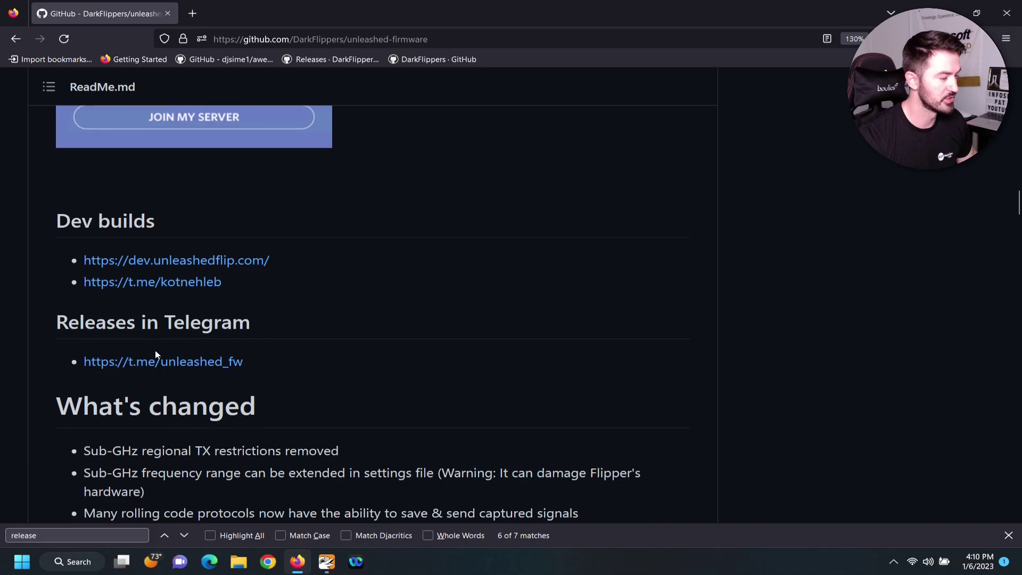
pyautogui.scroll(-4, 156, 354)
pyautogui.scroll(15, 231, 381)
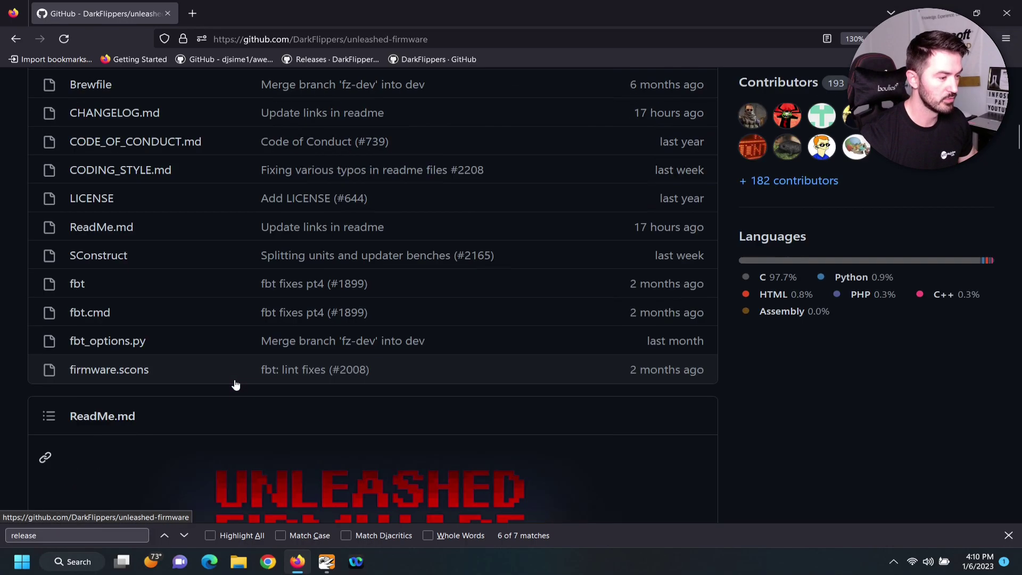
pyautogui.scroll(3, 235, 383)
pyautogui.scroll(4, 236, 383)
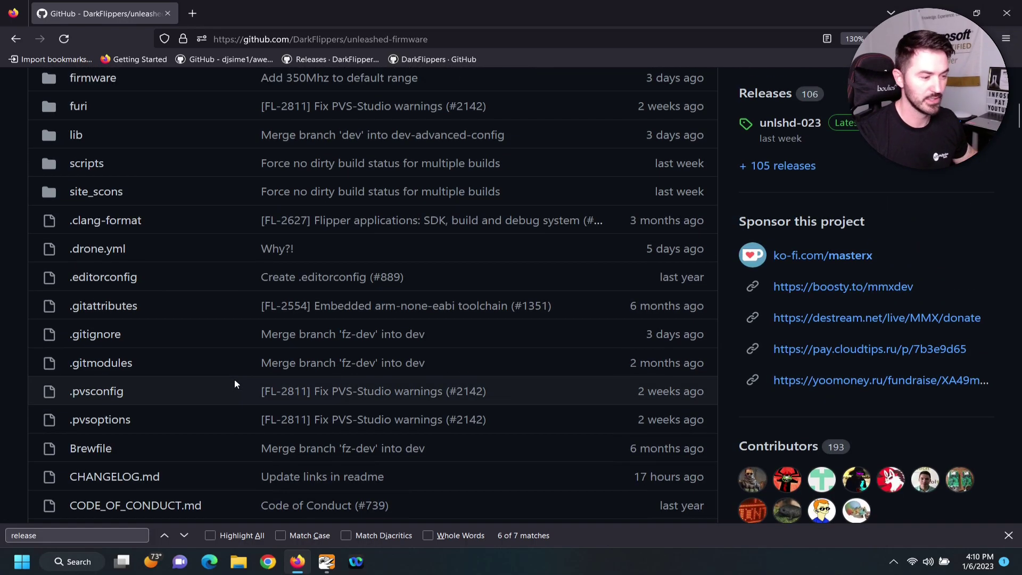
pyautogui.scroll(4, 235, 383)
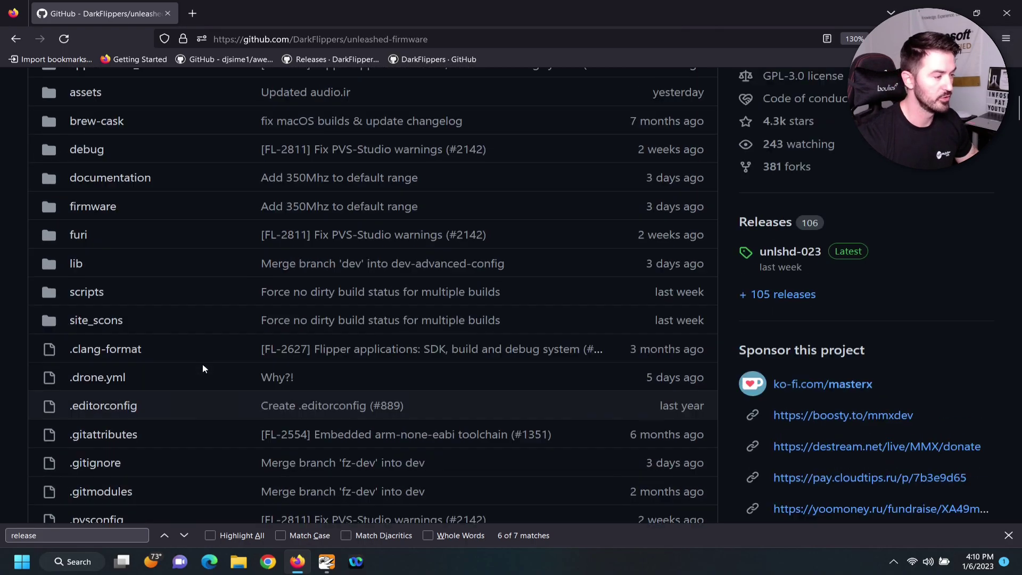
pyautogui.scroll(10, 203, 369)
pyautogui.scroll(-6, 794, 196)
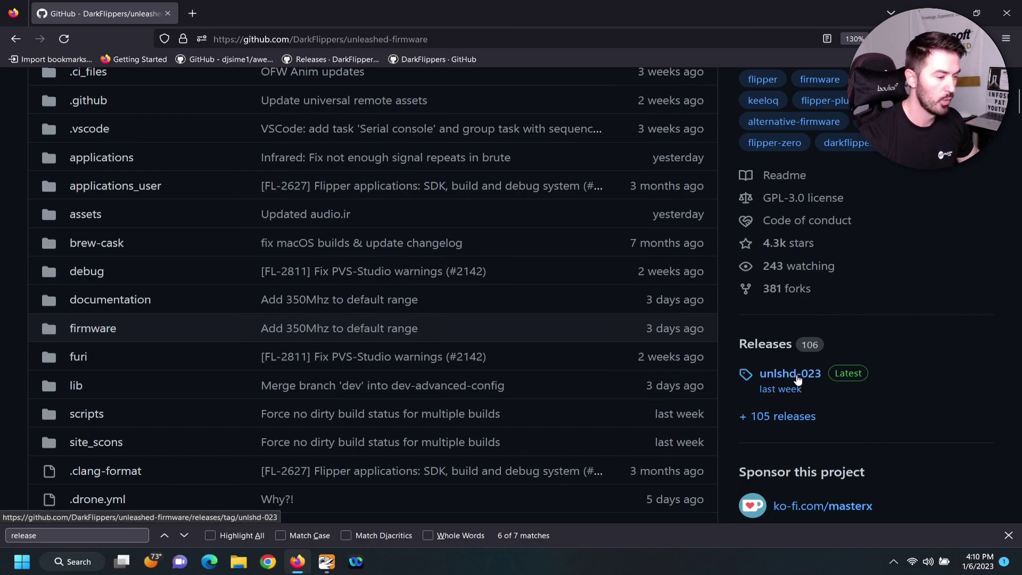
pyautogui.click(779, 374)
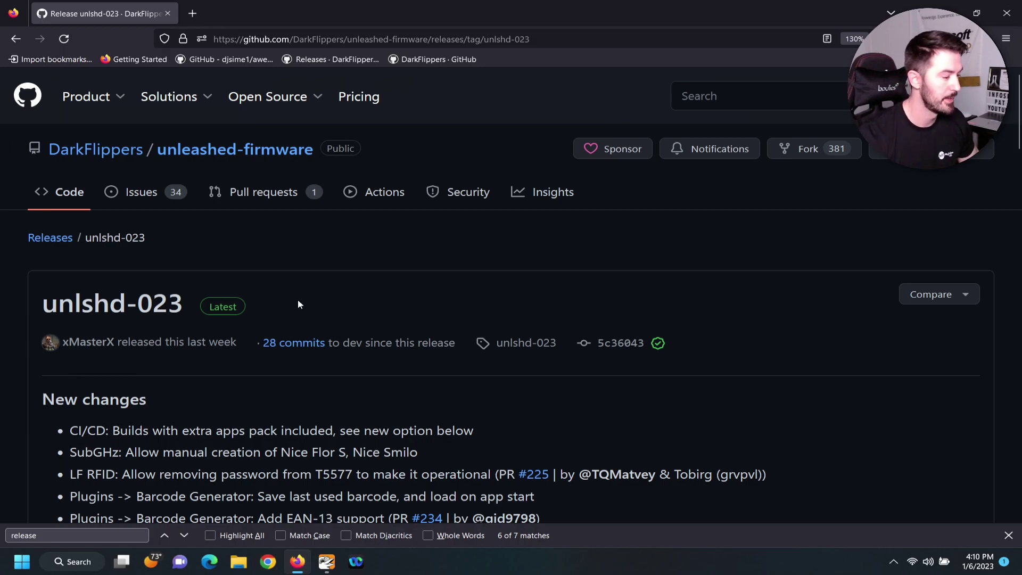
# - Scroll the unlshd-023 release page past Contributors and Web Updater links to the Assets list
pyautogui.scroll(-5, 302, 301)
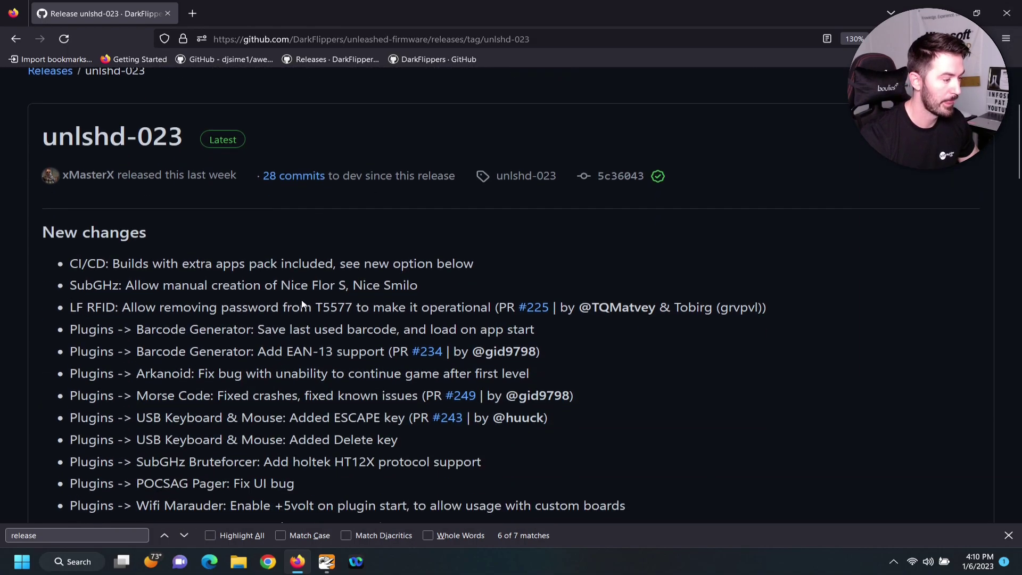
pyautogui.scroll(-5, 302, 300)
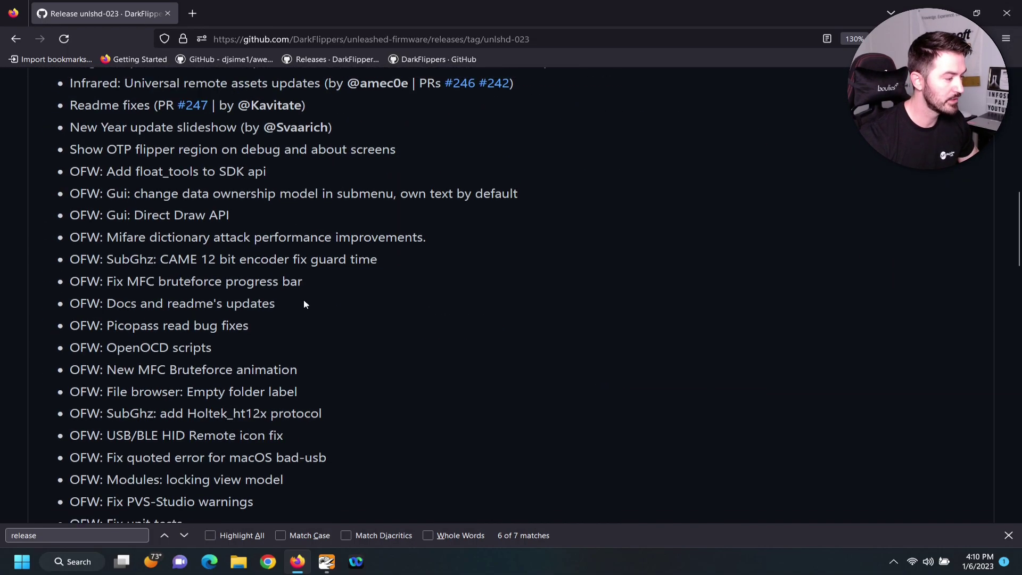
pyautogui.scroll(9, 304, 299)
pyautogui.moveTo(52, 322); pyautogui.dragTo(186, 319)
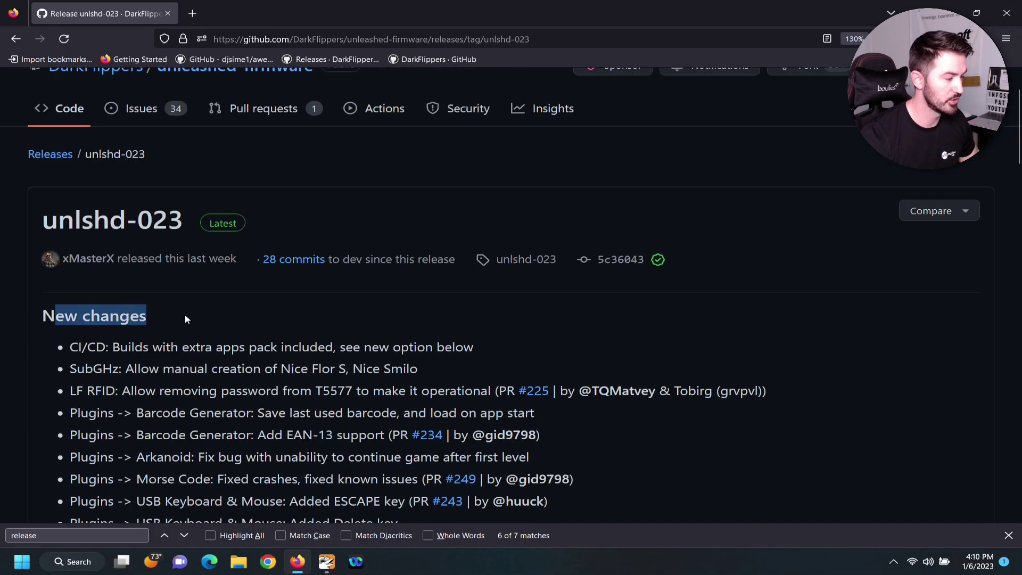
pyautogui.scroll(-3, 219, 346)
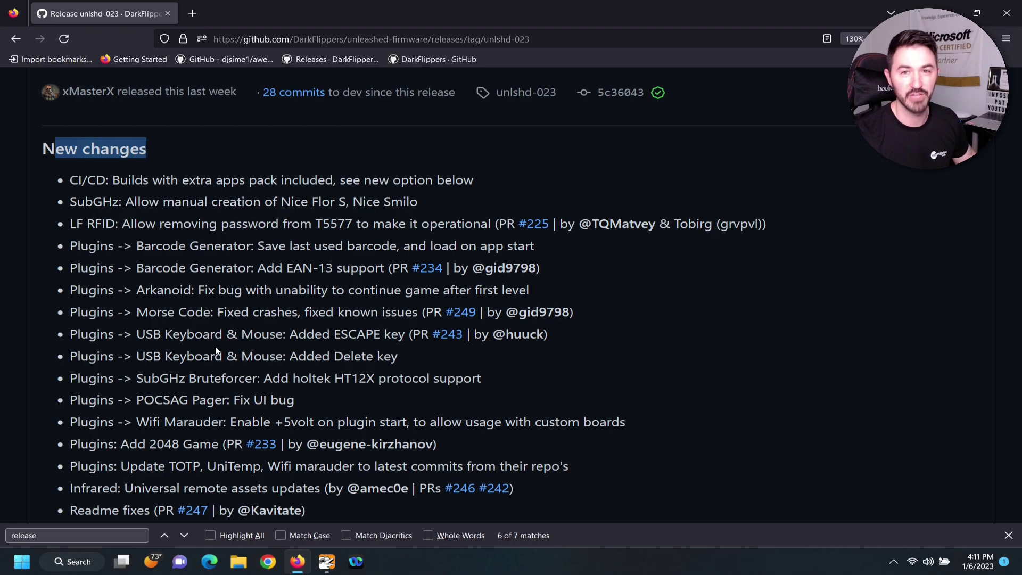
pyautogui.scroll(-10, 250, 352)
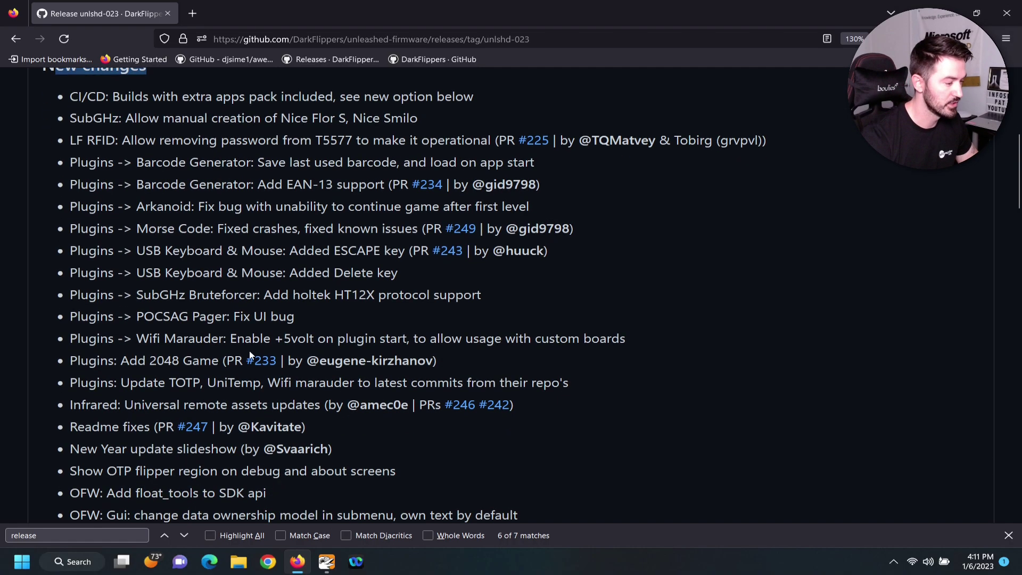
pyautogui.scroll(-10, 328, 349)
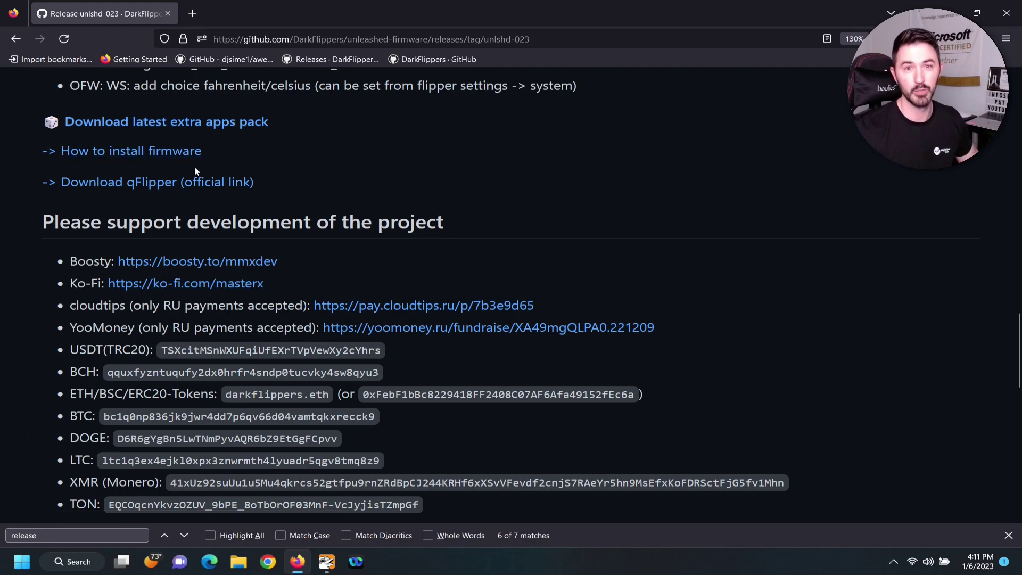
pyautogui.scroll(6, 272, 238)
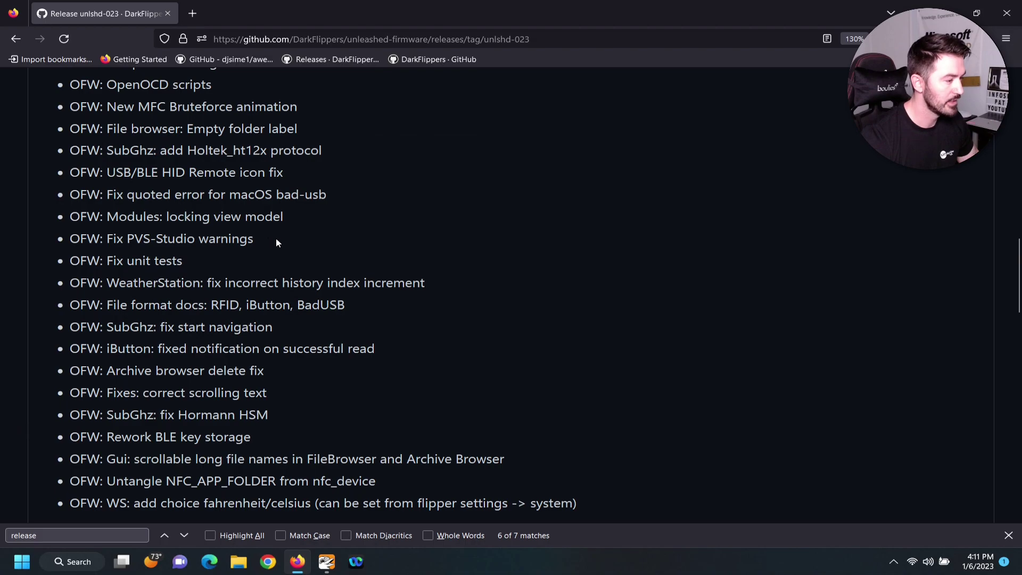
pyautogui.scroll(-12, 281, 242)
pyautogui.scroll(-6, 282, 248)
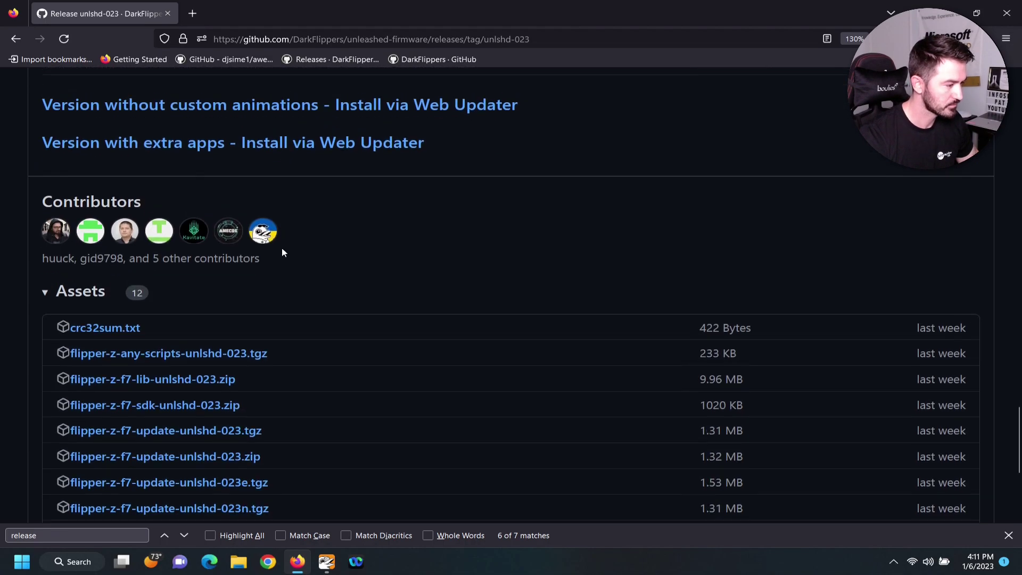
pyautogui.scroll(4, 118, 308)
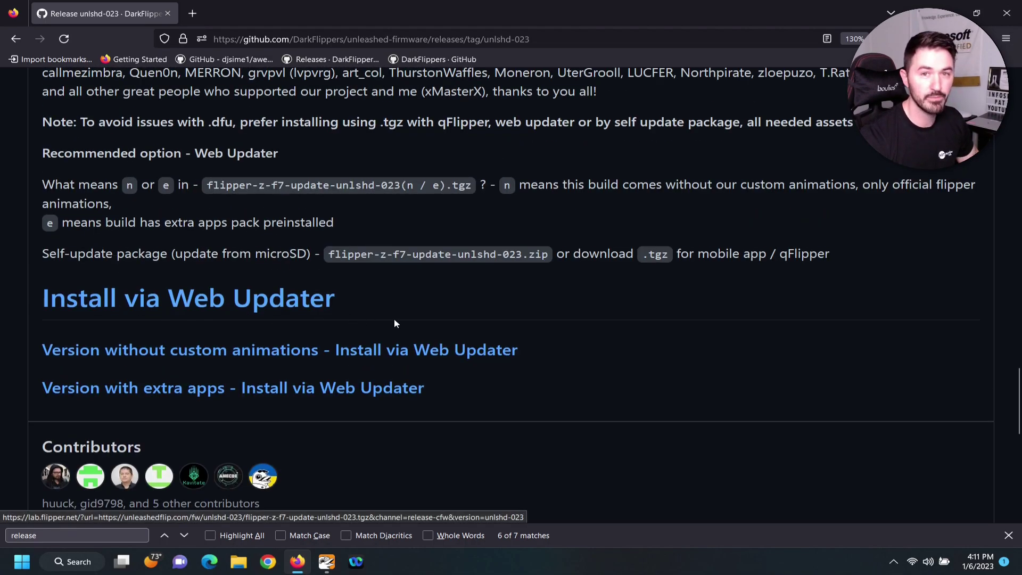
pyautogui.scroll(-3, 262, 313)
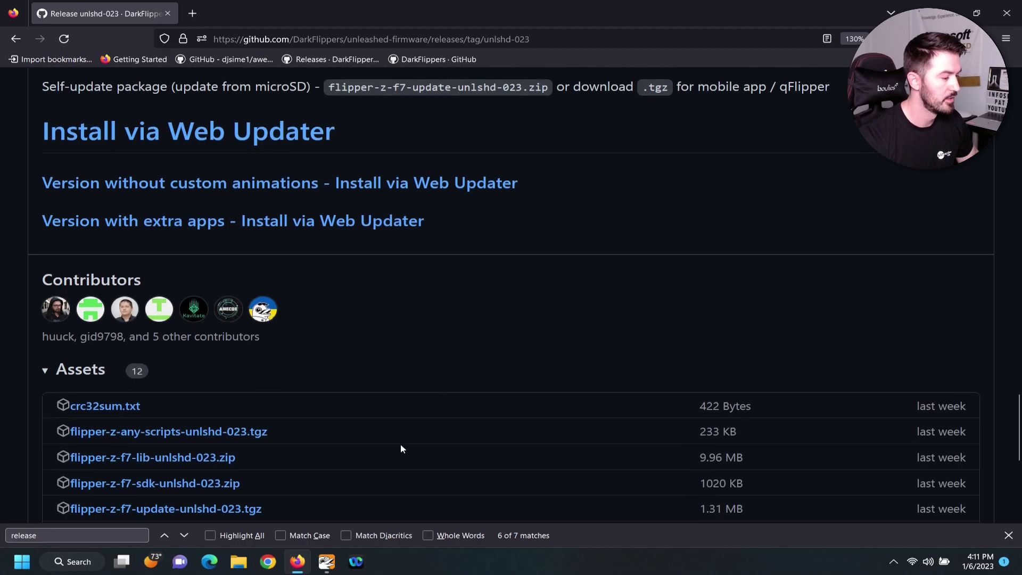
# - Place the downloaded flipper-z-f7-update-unlshd-023.tgz (1.3 MB) on the desktop and hide Firefox
pyautogui.click(319, 563)
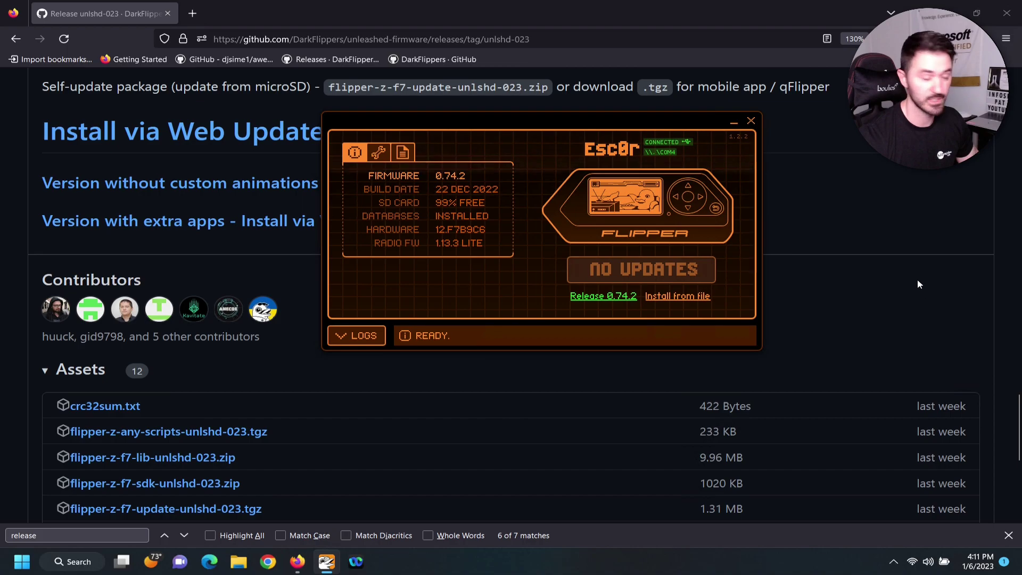
pyautogui.click(494, 340)
pyautogui.scroll(-6, 431, 330)
pyautogui.scroll(3, 386, 321)
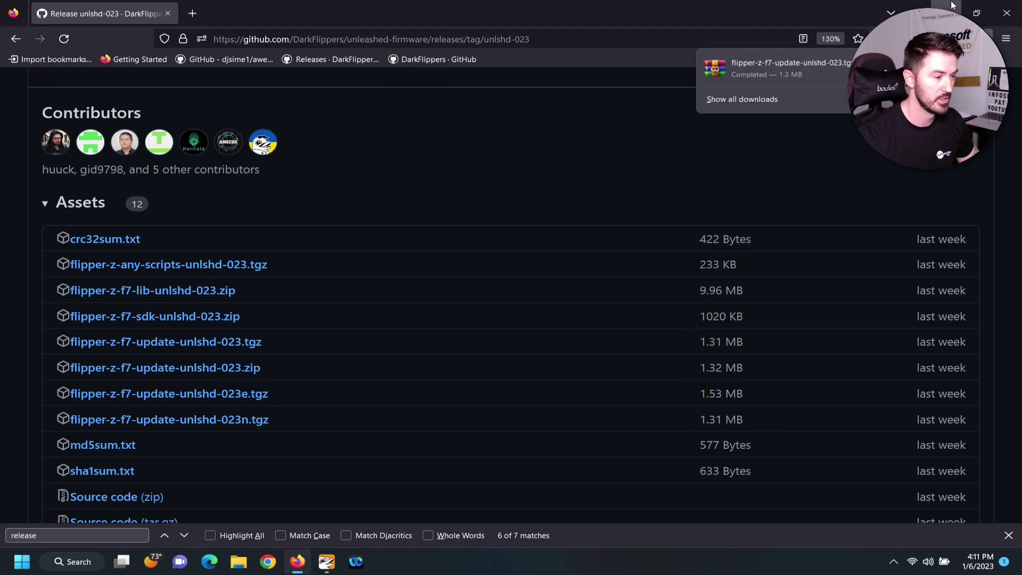
pyautogui.click(975, 12)
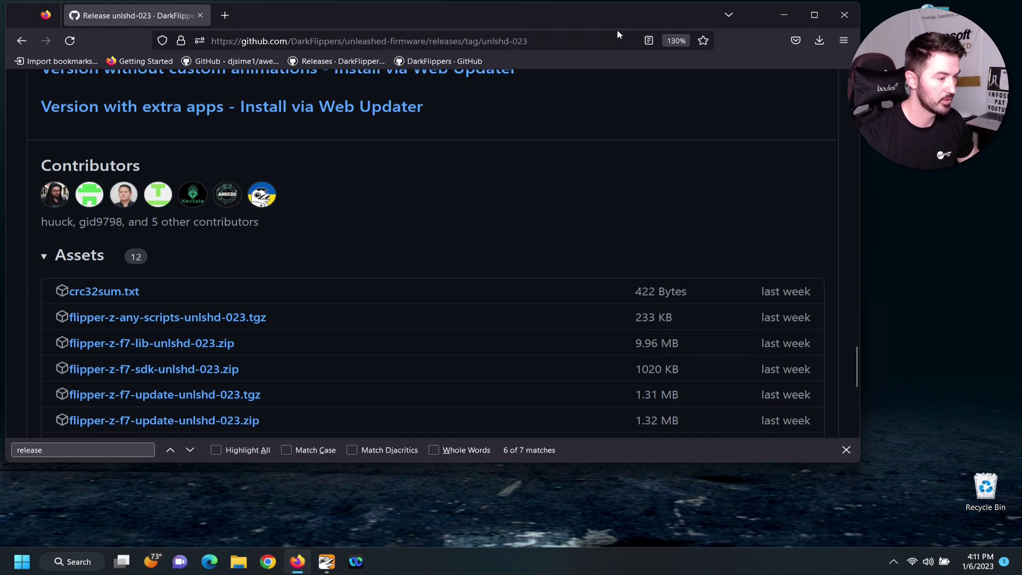
pyautogui.moveTo(617, 31); pyautogui.dragTo(488, 69)
pyautogui.click(689, 78)
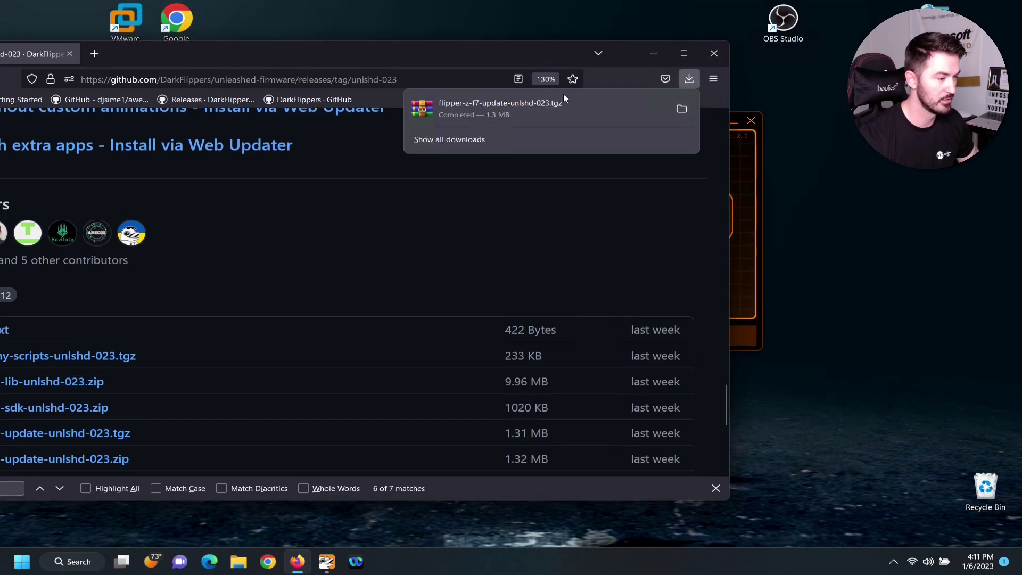
pyautogui.moveTo(873, 169); pyautogui.dragTo(873, 170)
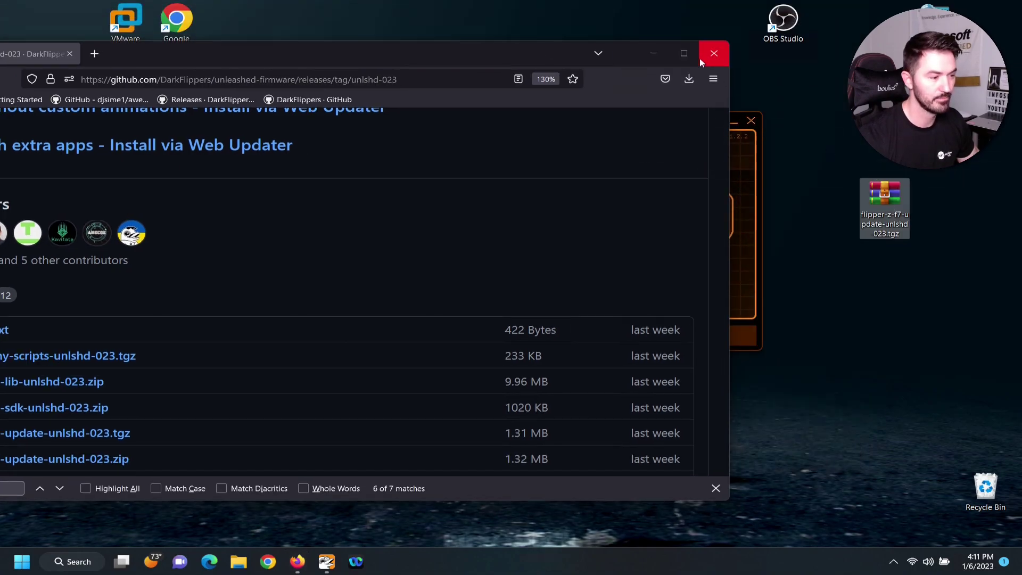
pyautogui.click(684, 54)
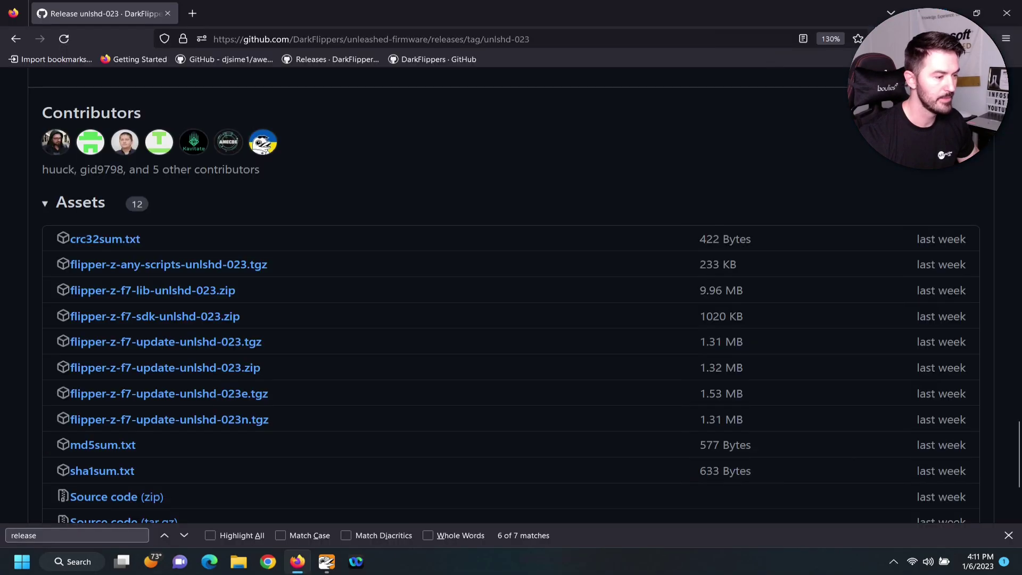
pyautogui.click(946, 7)
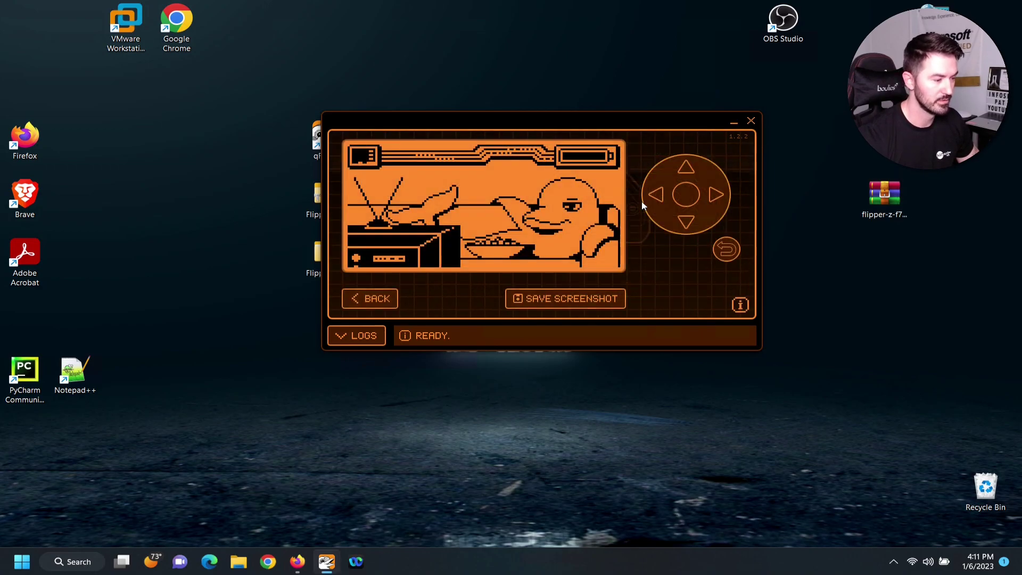
# - Open the Flipper's live screen and navigate its main menu into Settings
pyautogui.click(640, 206)
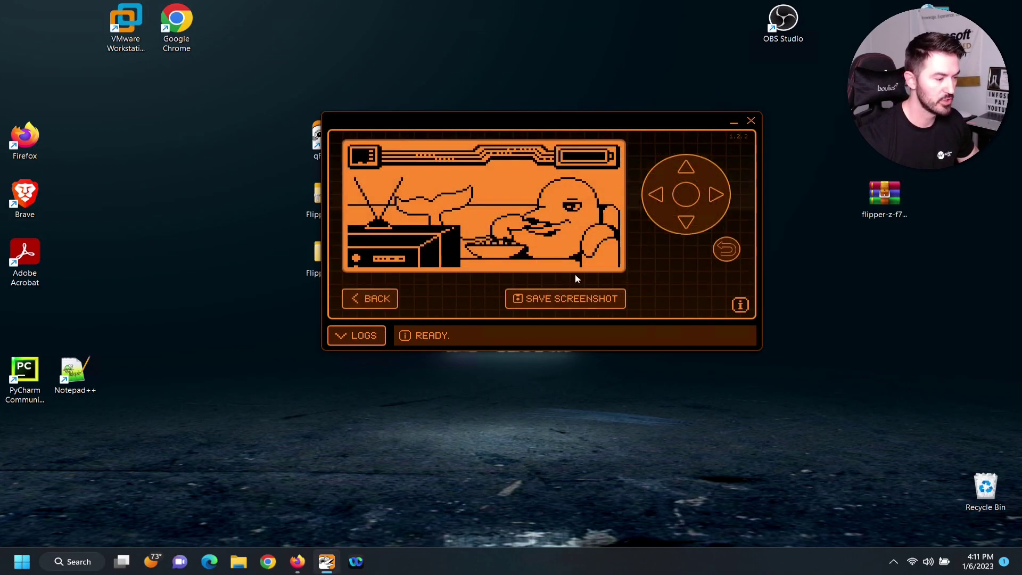
pyautogui.click(682, 196)
pyautogui.click(693, 223)
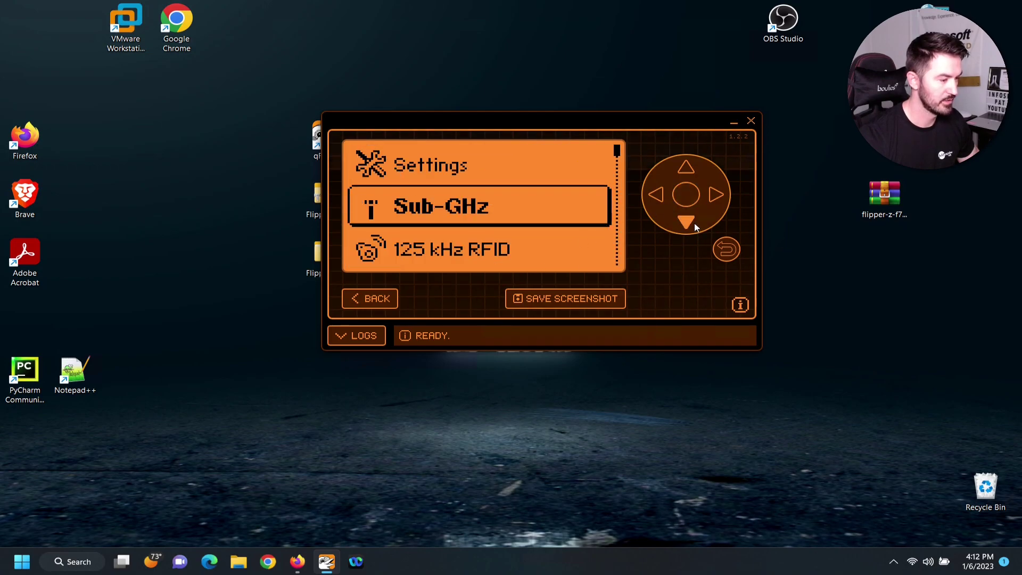
pyautogui.click(693, 222)
pyautogui.click(693, 222)
pyautogui.click(693, 222)
pyautogui.click(693, 223)
pyautogui.click(692, 221)
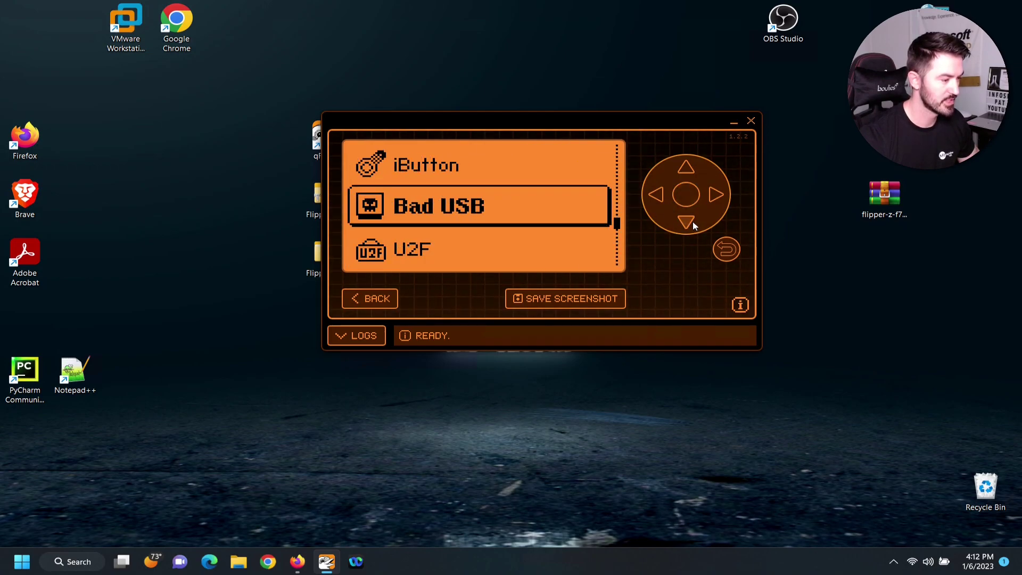
pyautogui.click(692, 221)
pyautogui.click(692, 221)
pyautogui.click(692, 222)
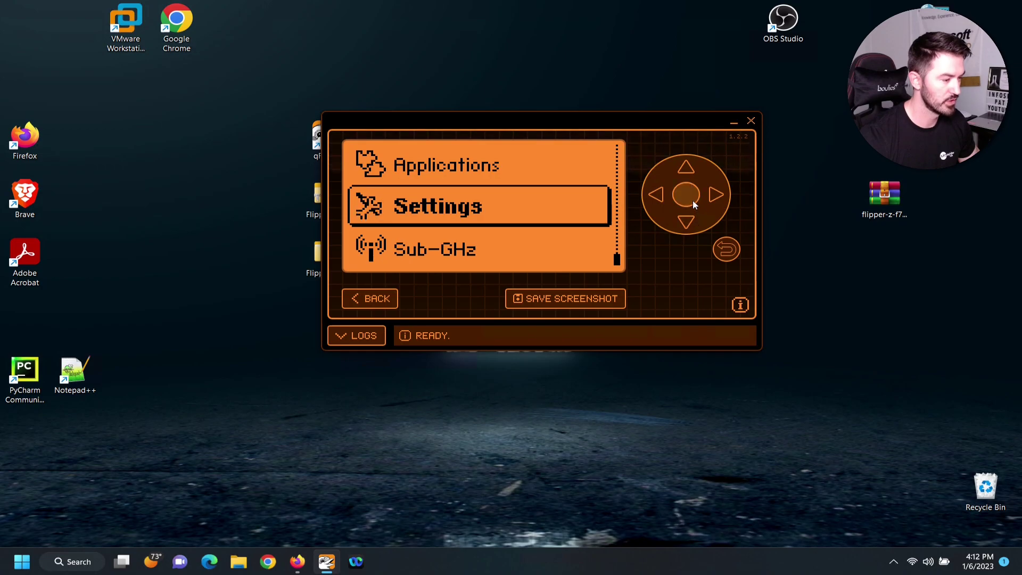
pyautogui.click(691, 198)
# - Page through Settings > About to the hardware and firmware 0.74.2 version info
pyautogui.click(683, 223)
pyautogui.click(683, 223)
pyautogui.click(683, 222)
pyautogui.click(683, 223)
pyautogui.click(683, 223)
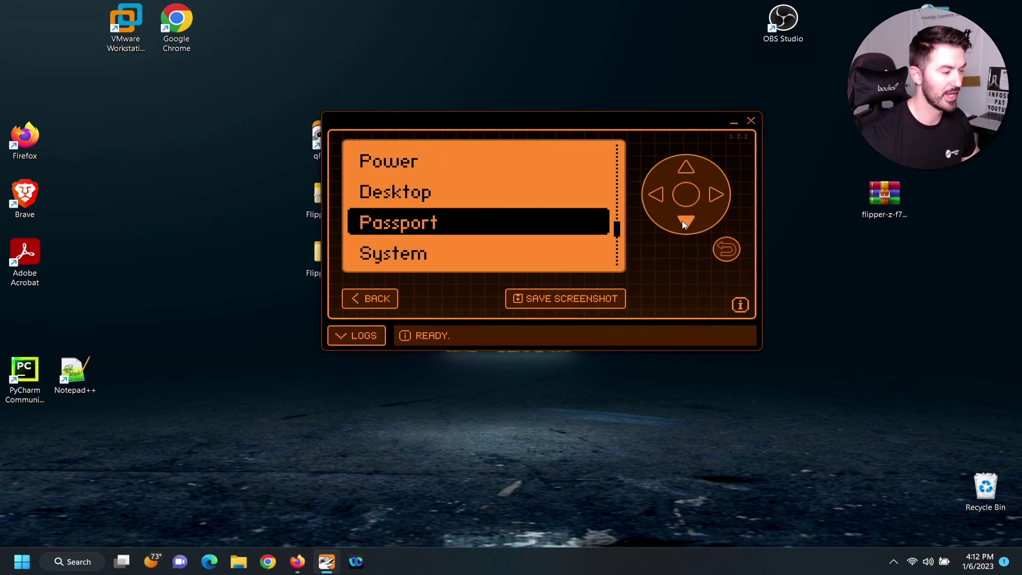
pyautogui.click(683, 222)
pyautogui.click(684, 215)
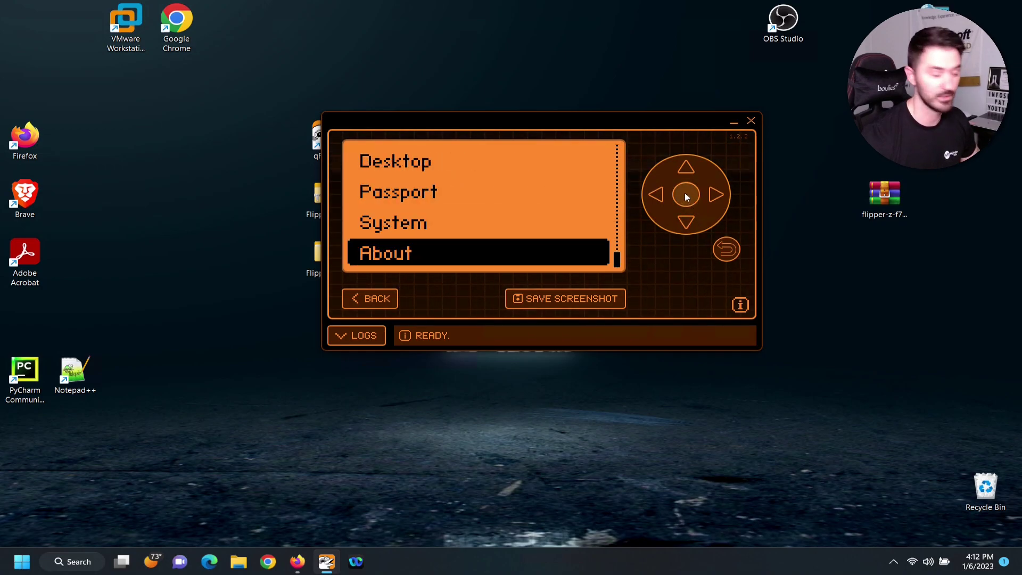
pyautogui.click(686, 196)
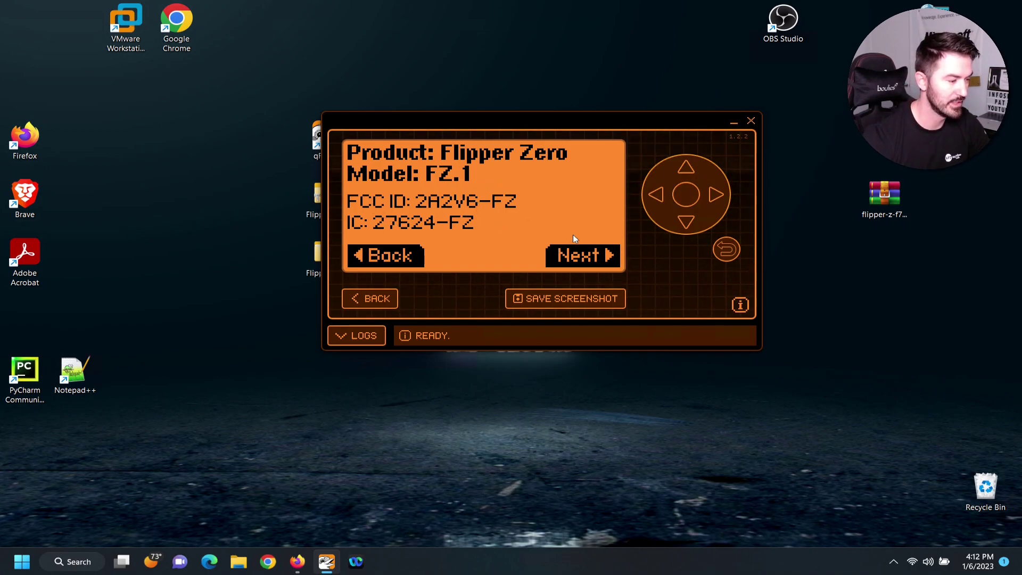
pyautogui.click(718, 194)
pyautogui.click(718, 192)
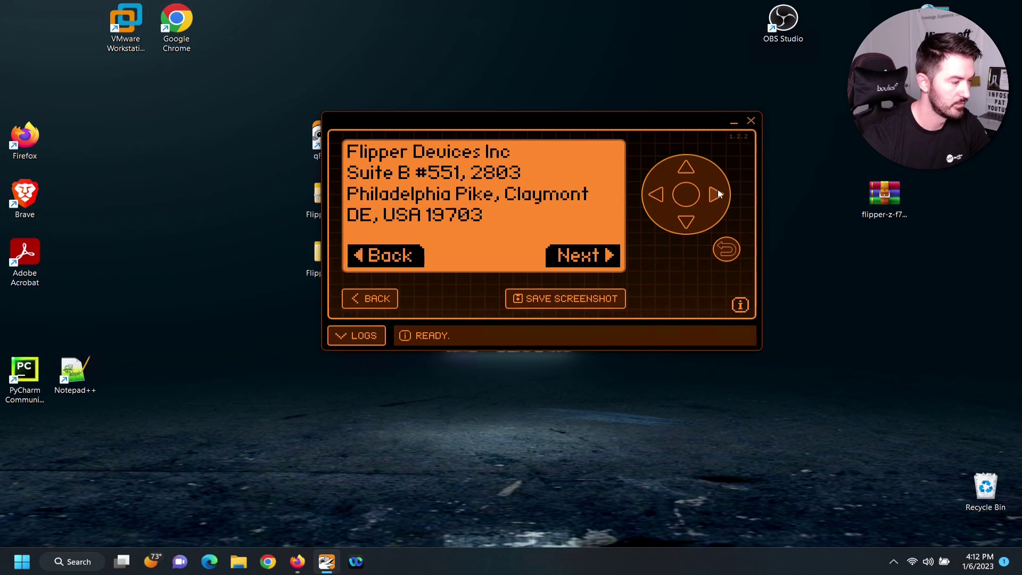
pyautogui.click(714, 195)
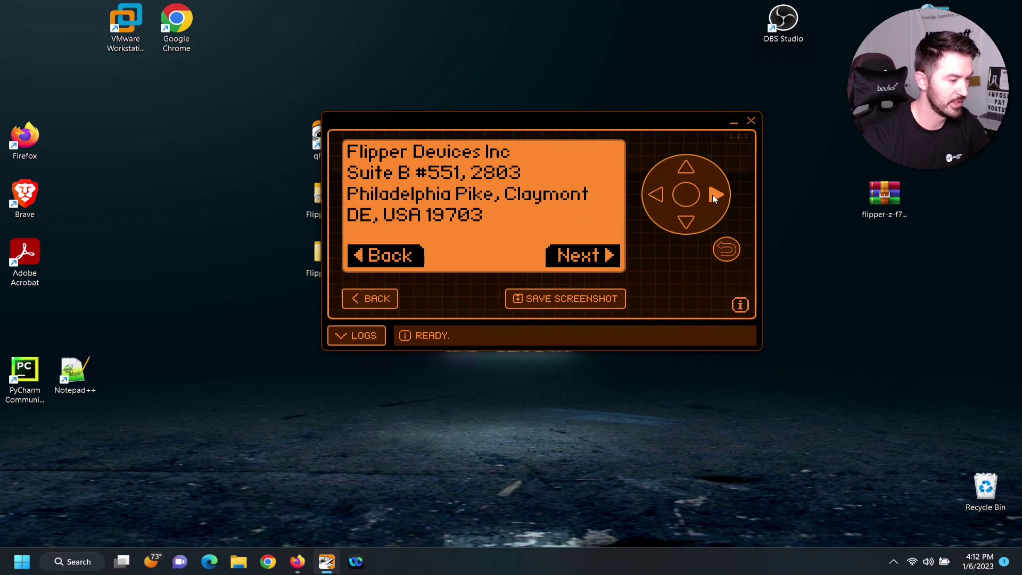
pyautogui.click(714, 197)
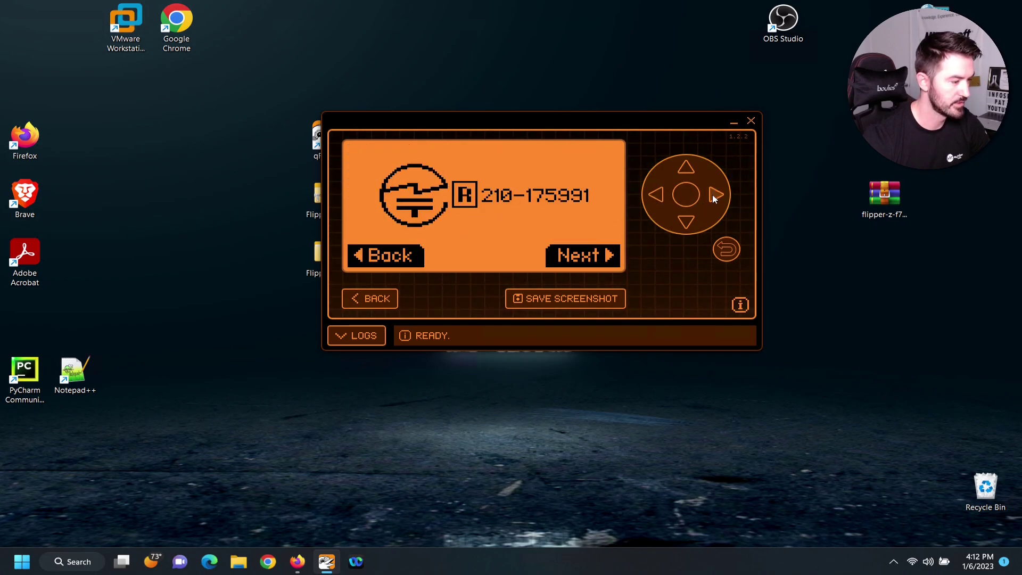
pyautogui.click(714, 197)
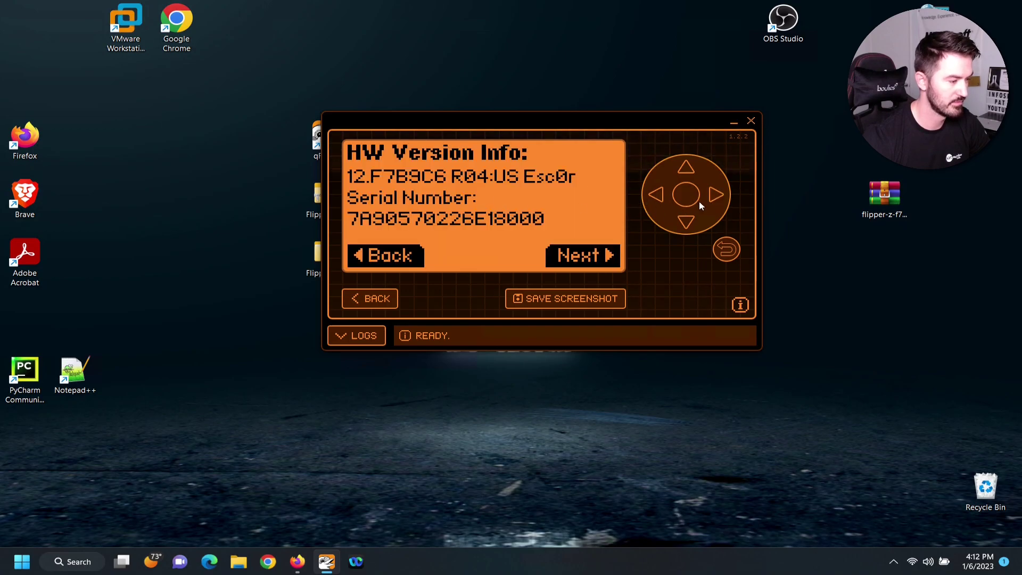
pyautogui.click(714, 197)
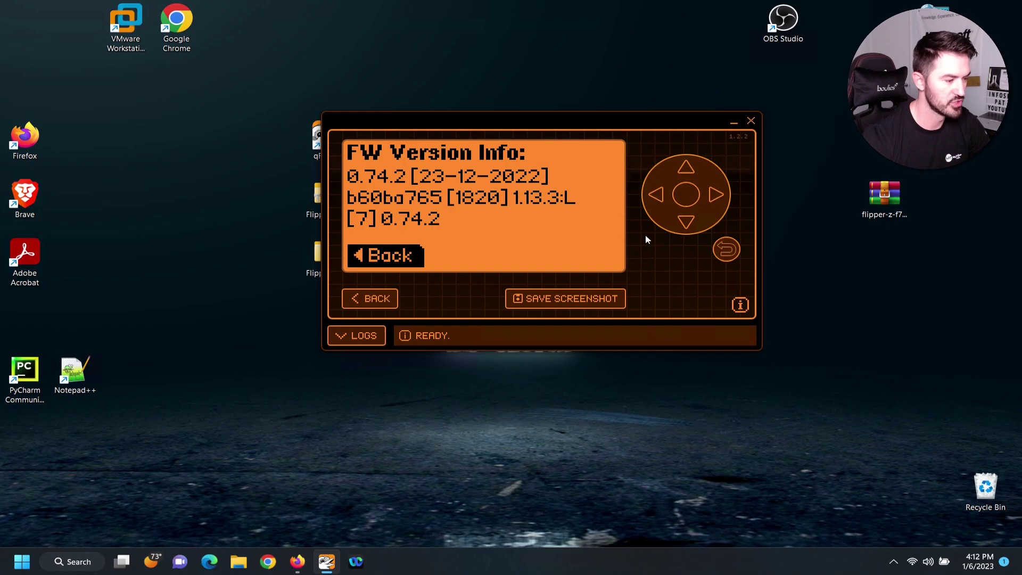
# - Back out through Settings and the main menu to the Flipper's idle screen
pyautogui.click(724, 252)
pyautogui.click(725, 251)
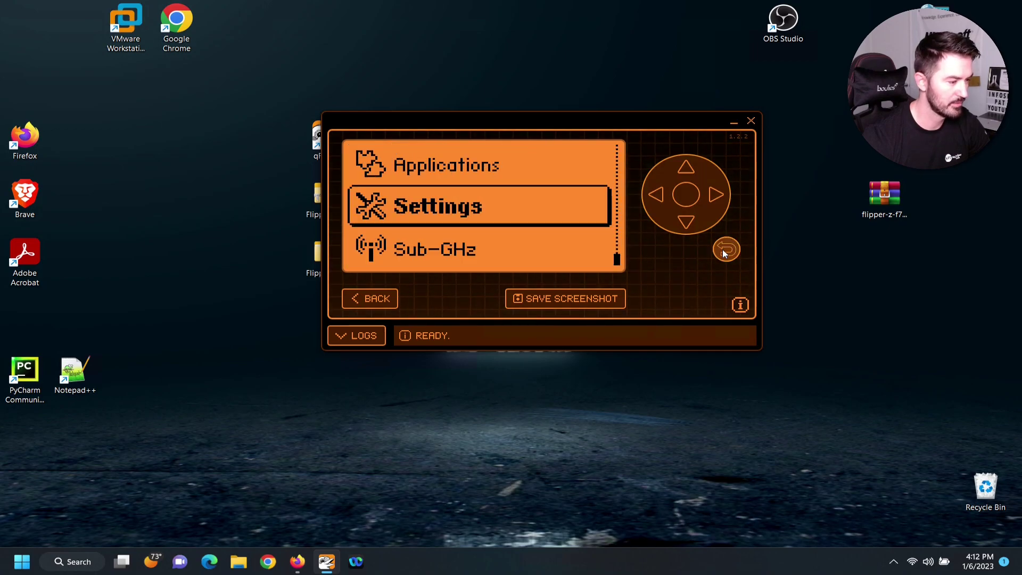
pyautogui.click(725, 251)
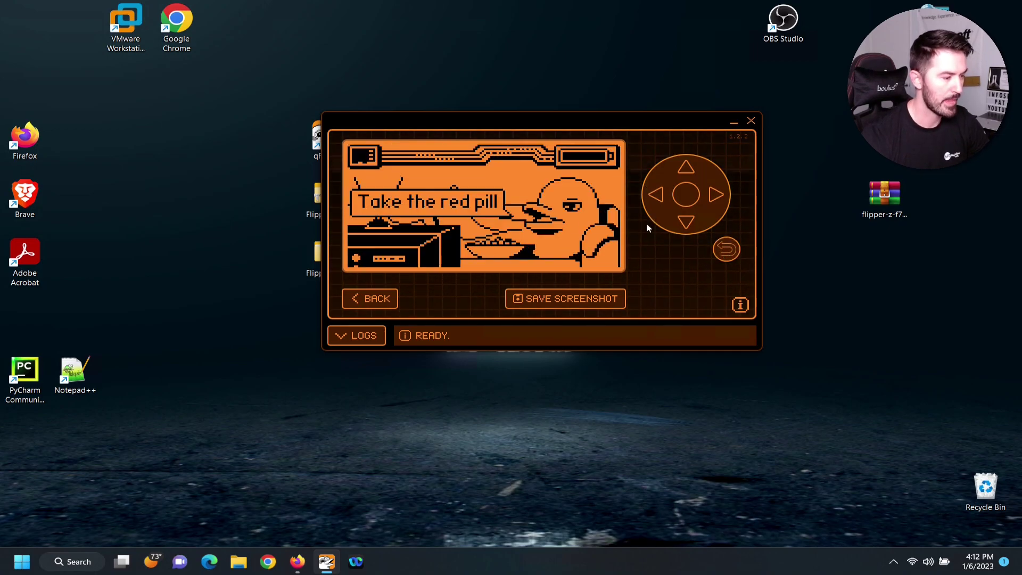
# - Leave the live screen, glance at the tools tab, and return to the device info showing 0.74.2
pyautogui.click(388, 296)
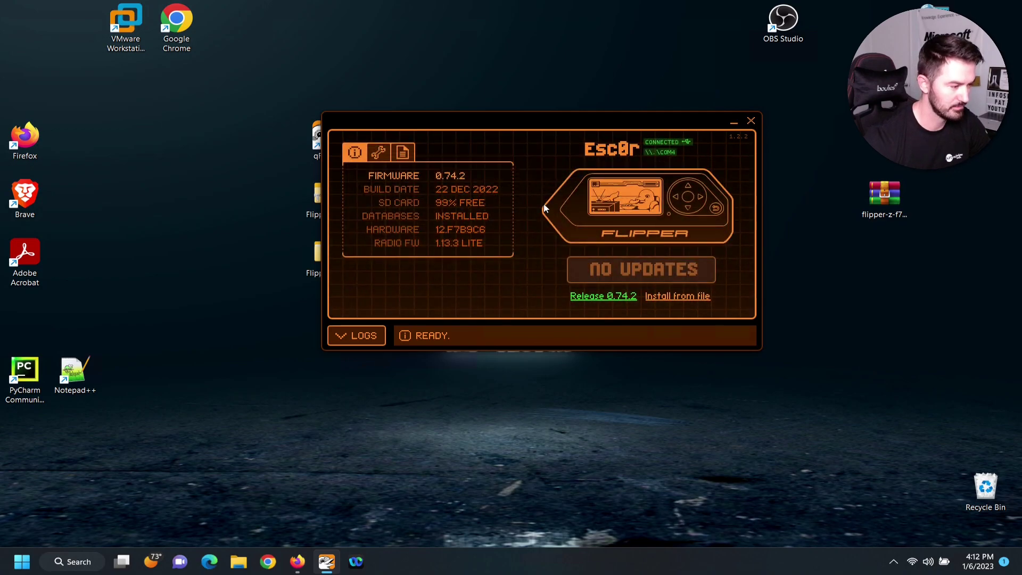
pyautogui.click(381, 151)
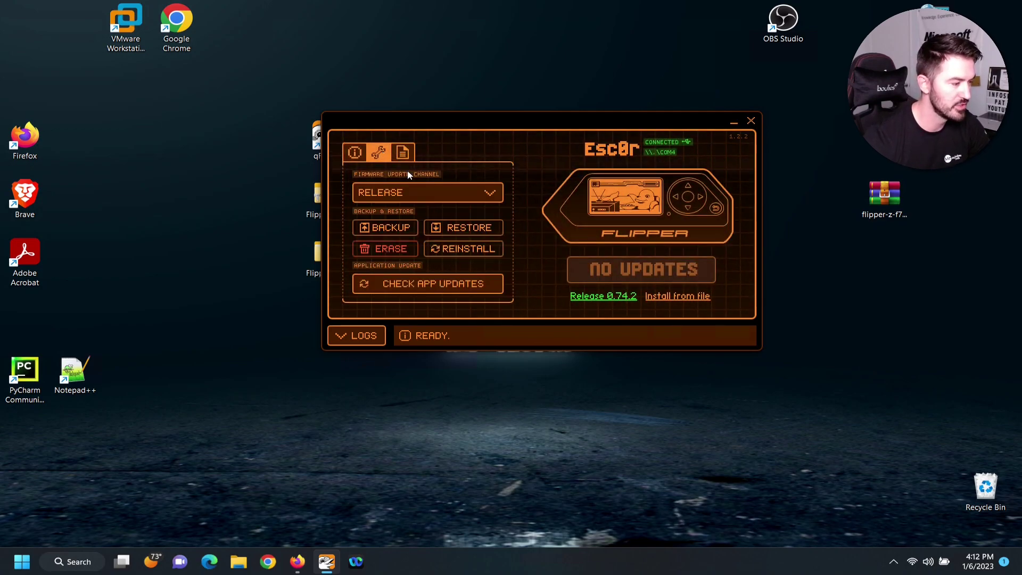
pyautogui.click(354, 154)
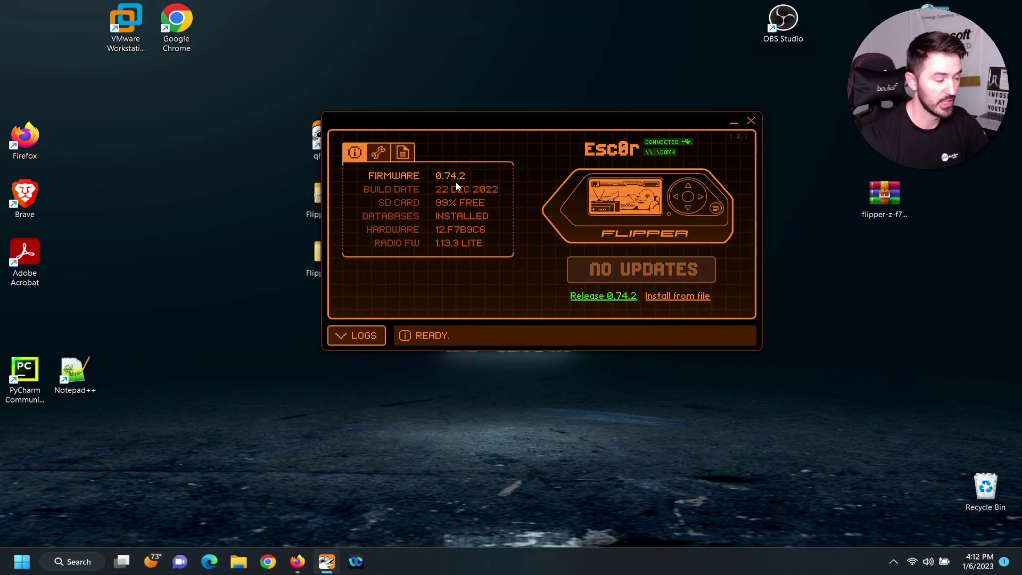
pyautogui.moveTo(546, 220)
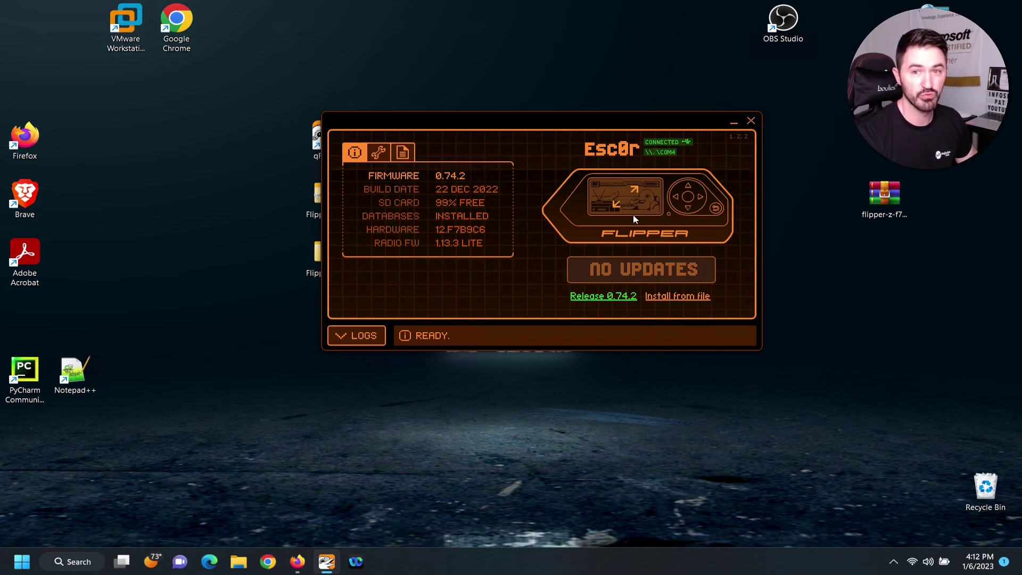
# - Use Install from file to choose flipper-z-f7-update-unlshd-023.tgz from the Desktop
pyautogui.click(674, 296)
pyautogui.moveTo(623, 115); pyautogui.dragTo(429, 178)
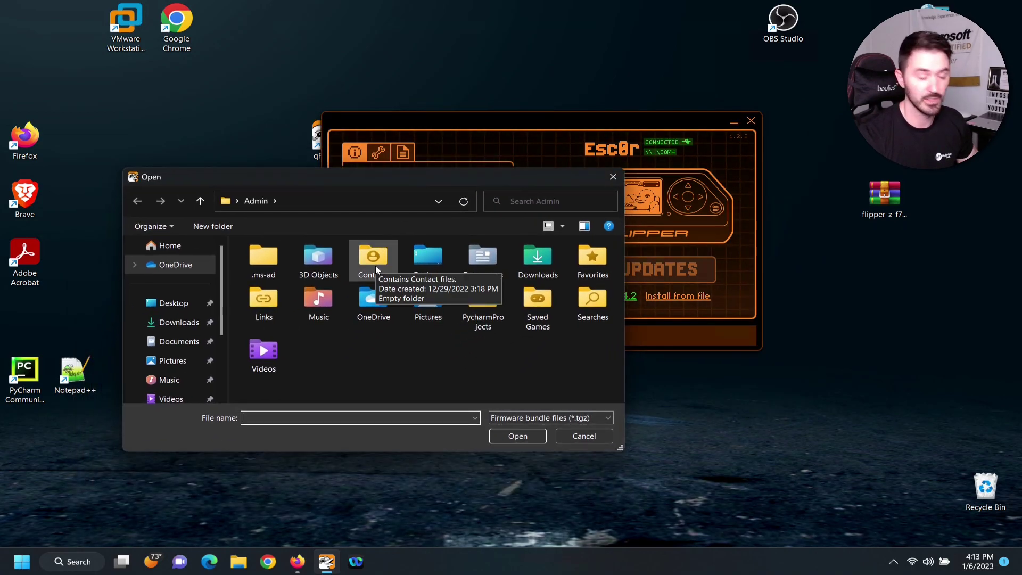
pyautogui.click(180, 303)
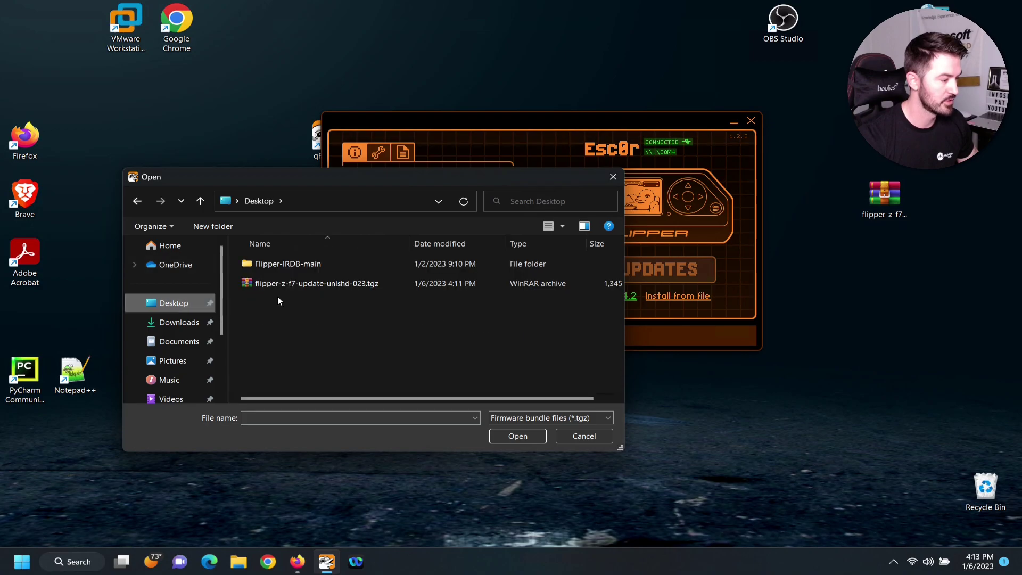
pyautogui.click(285, 284)
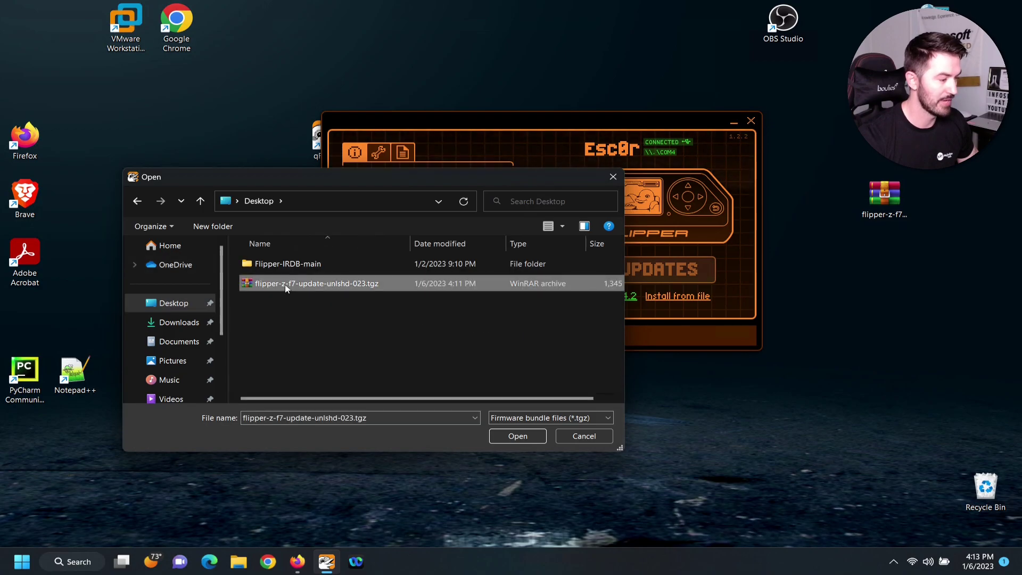
pyautogui.click(519, 435)
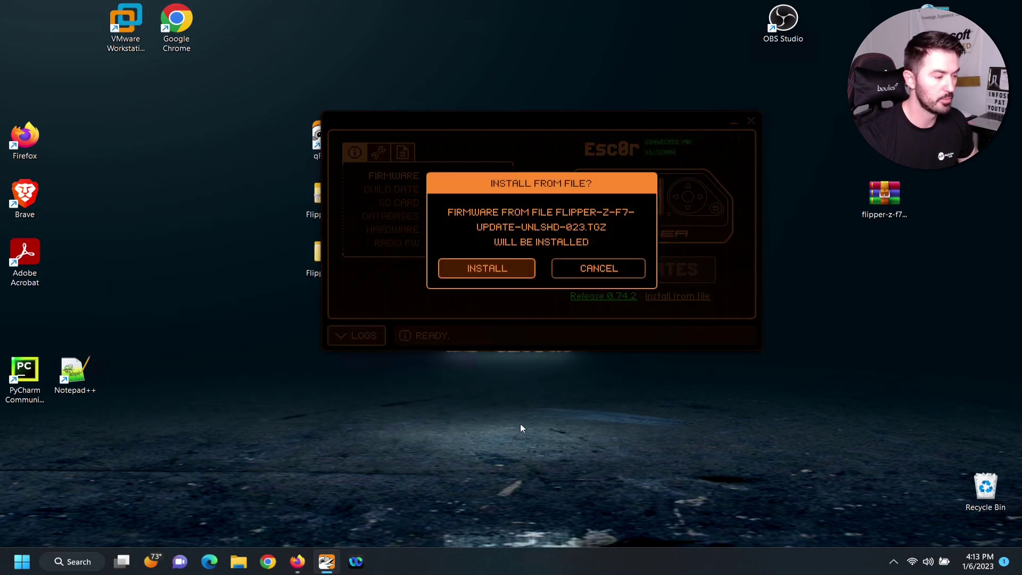
# - Confirm installing the unlshd-023 firmware and let it run through to Success
pyautogui.click(469, 273)
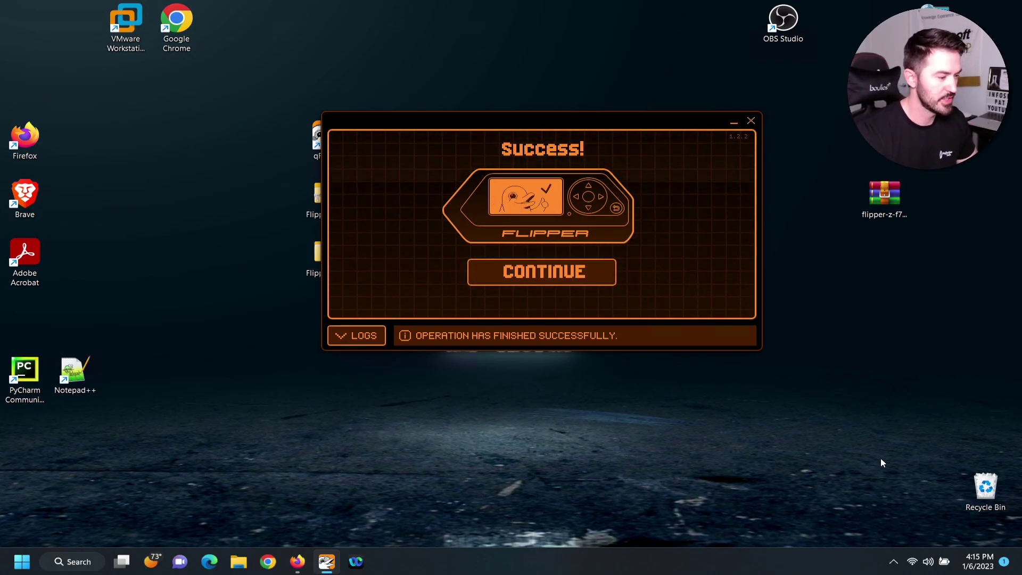
# - Dismiss the Success screen and verify the Firmware line reads UNLSHD-023 (30 Dec 2022)
pyautogui.click(522, 276)
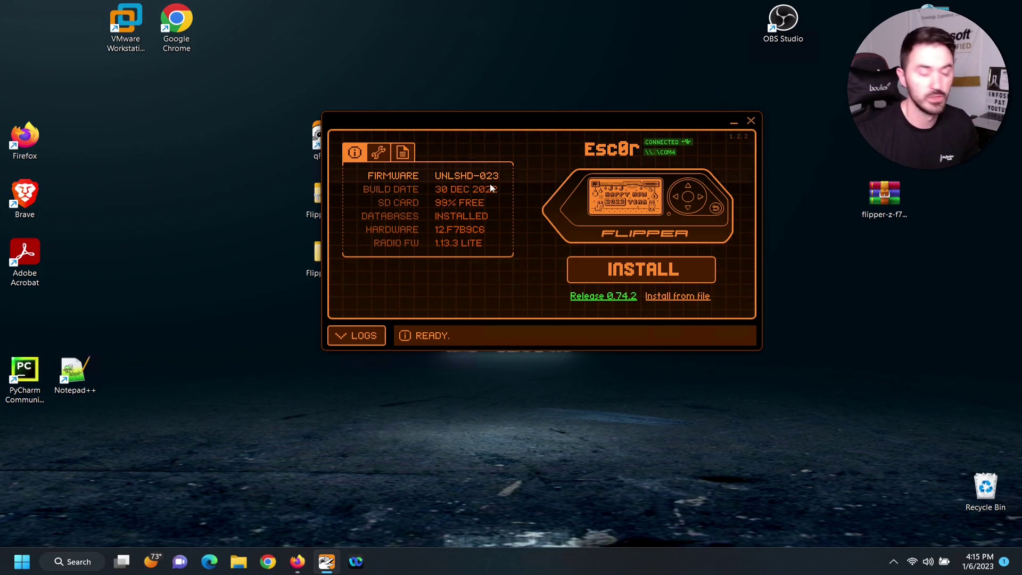
pyautogui.moveTo(642, 206)
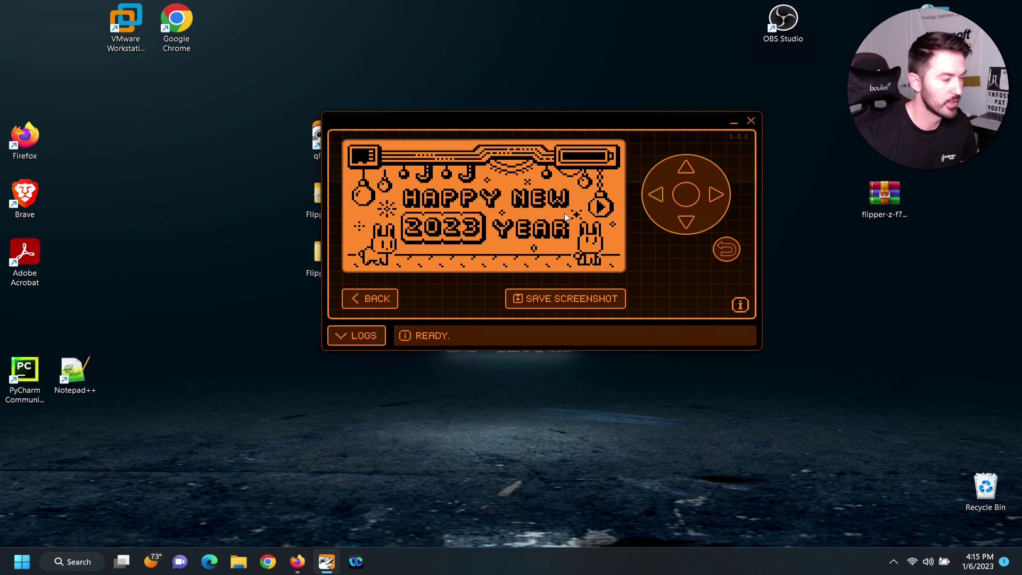
# - Page through the Unleashed welcome, Firmware Updated, Discord and GitHub screens to the passport
pyautogui.click(719, 195)
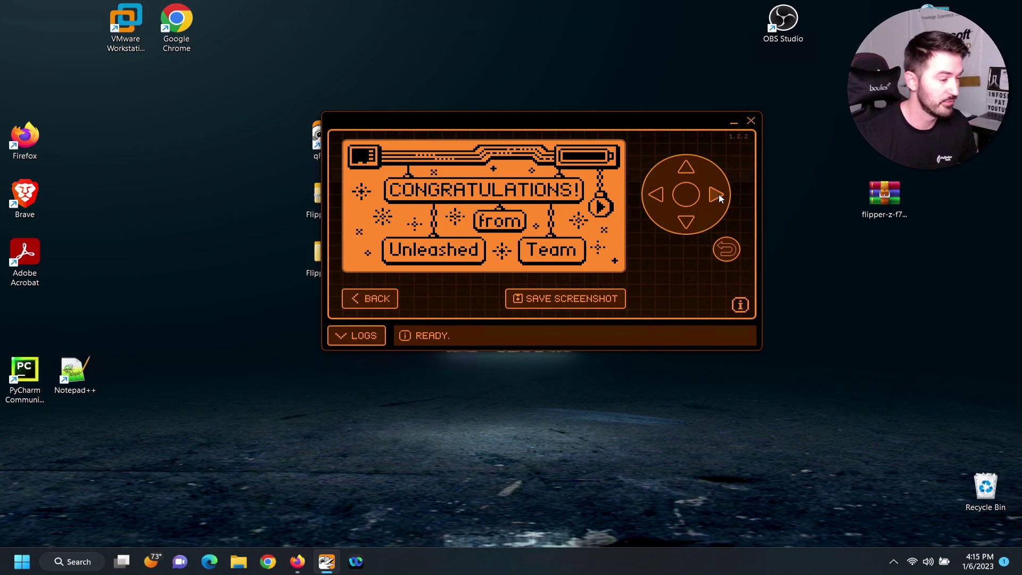
pyautogui.click(719, 196)
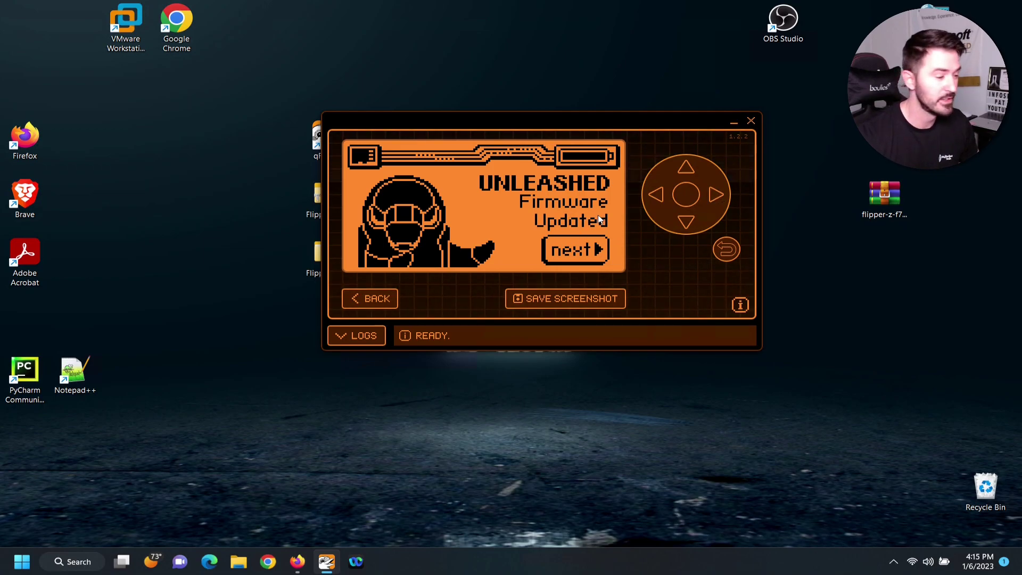
pyautogui.click(716, 196)
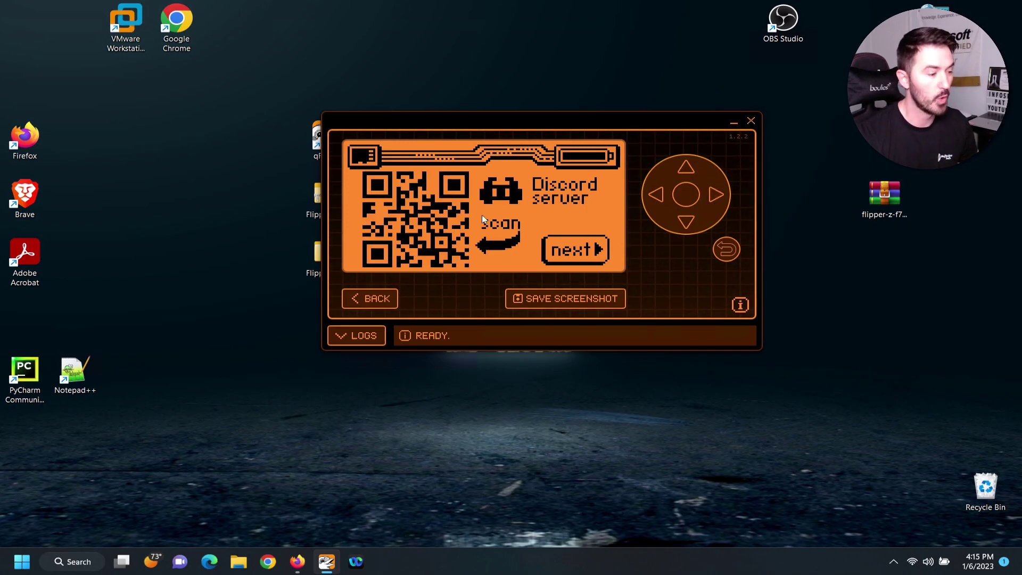
pyautogui.click(718, 197)
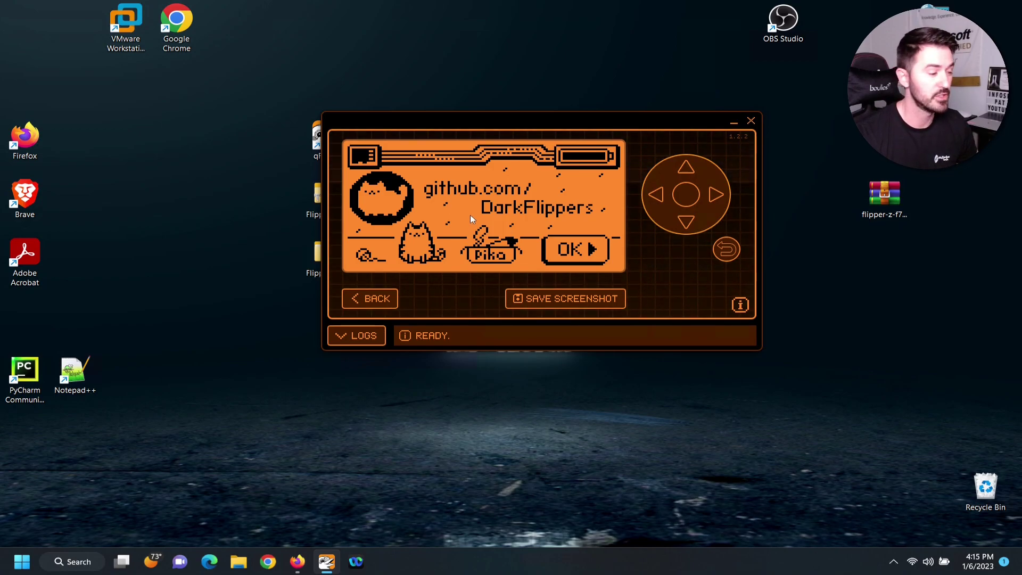
pyautogui.click(716, 195)
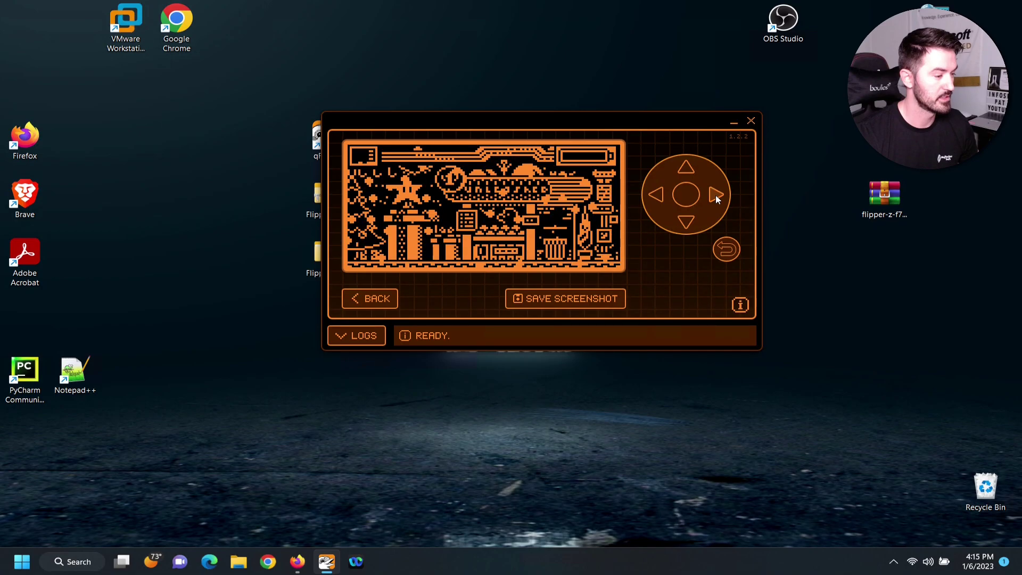
pyautogui.click(716, 196)
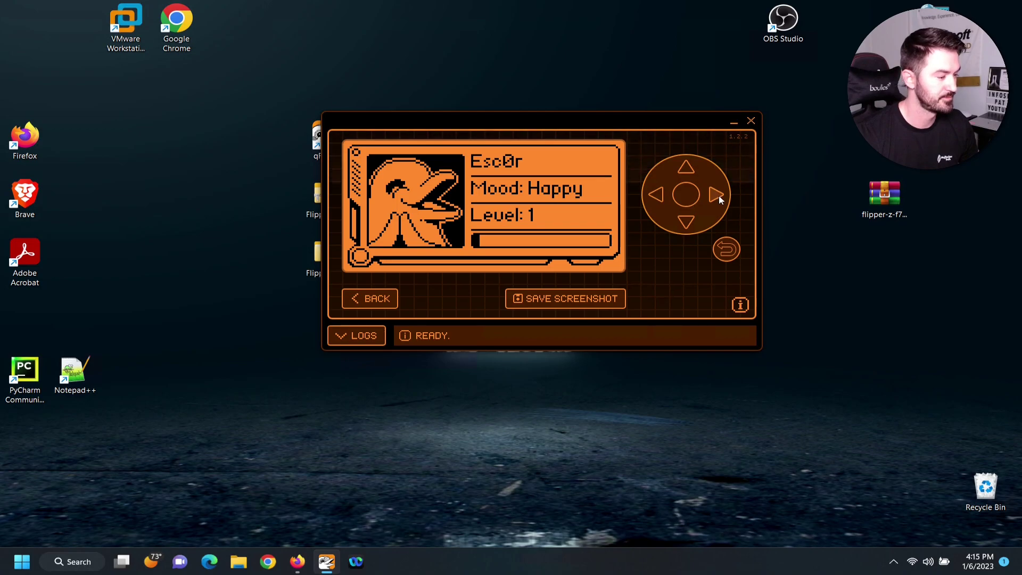
pyautogui.click(373, 298)
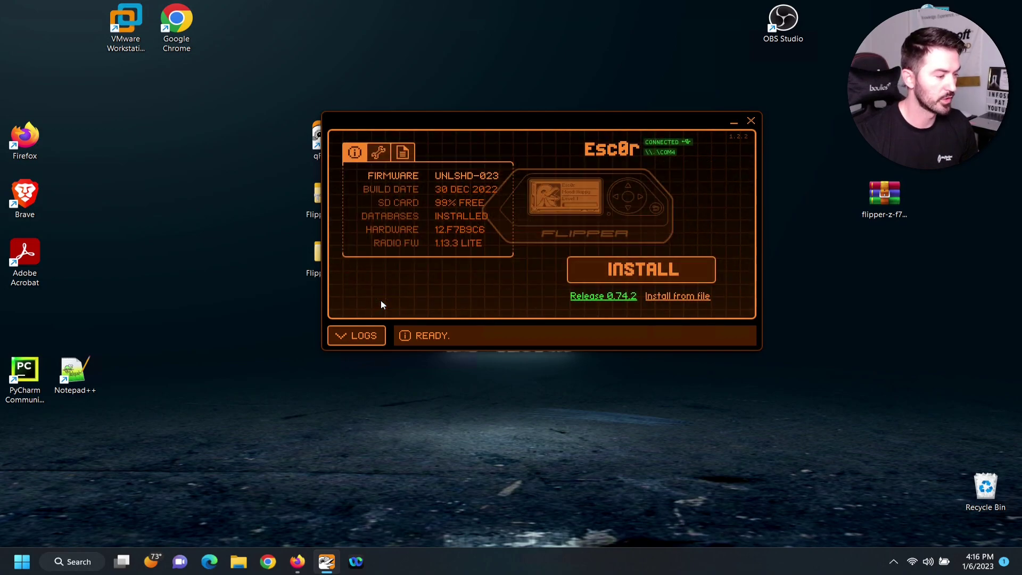